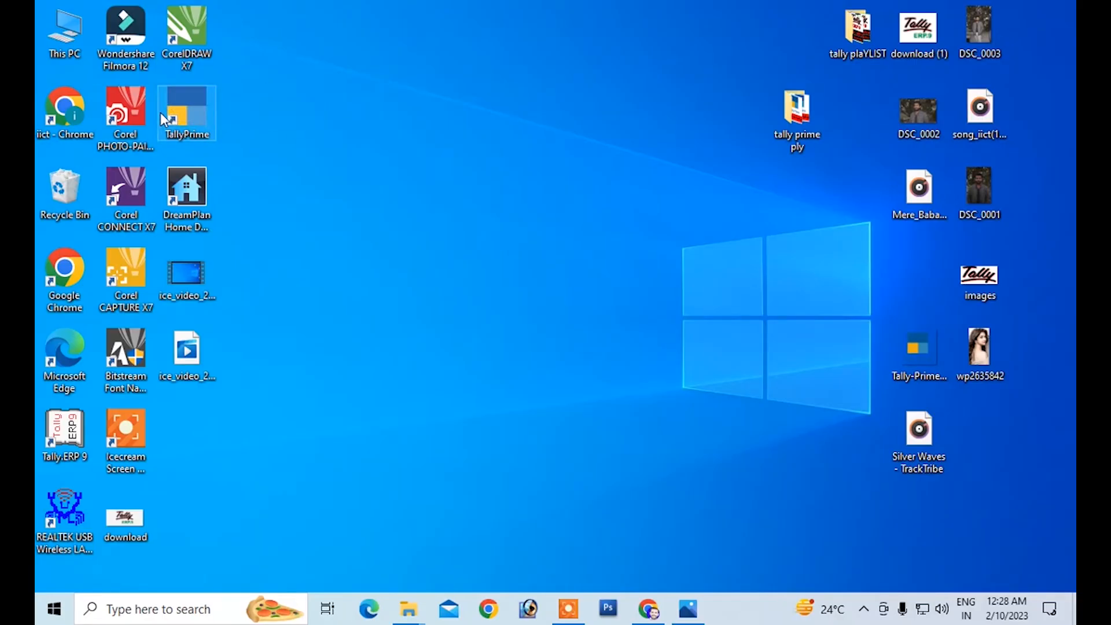
Step: Search the computer for "tally" and close the search results
click(43, 616)
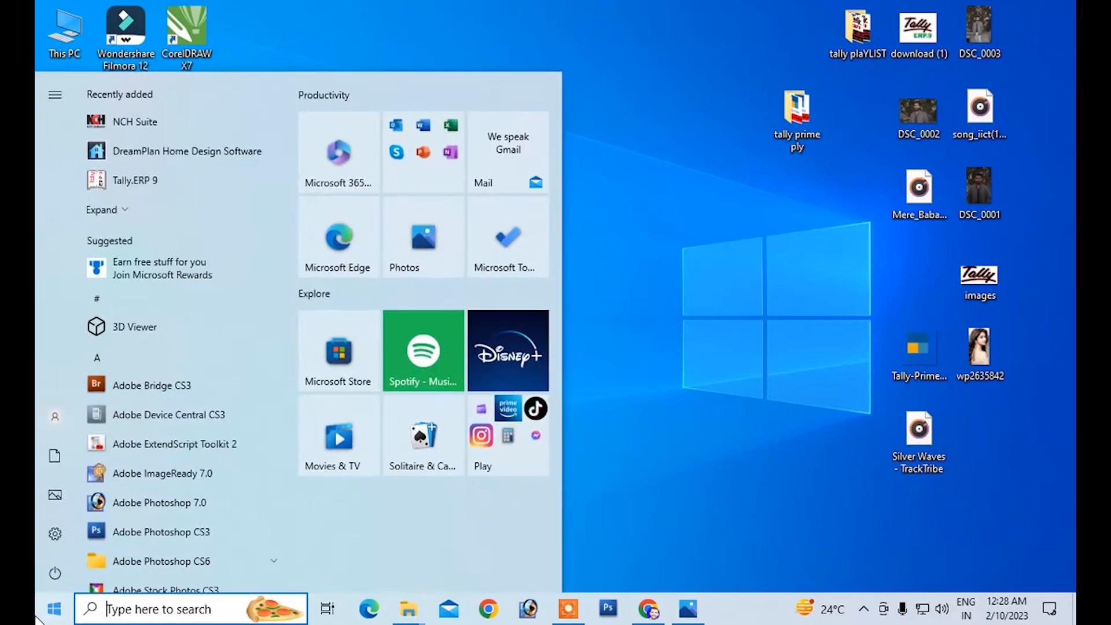
text(tally)
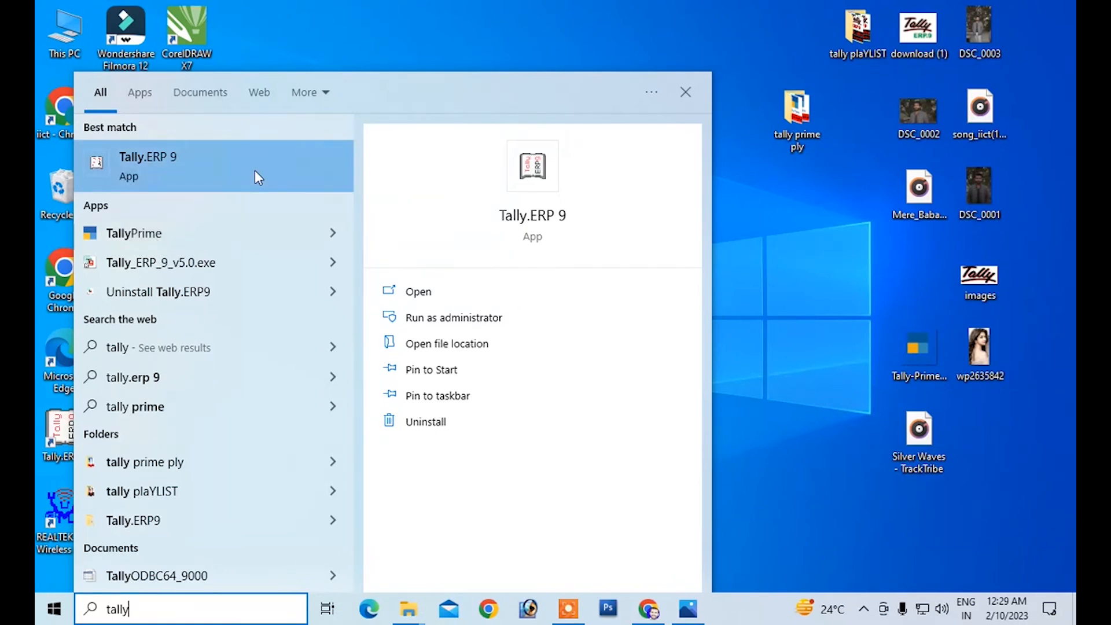
click(308, 21)
right_click(307, 23)
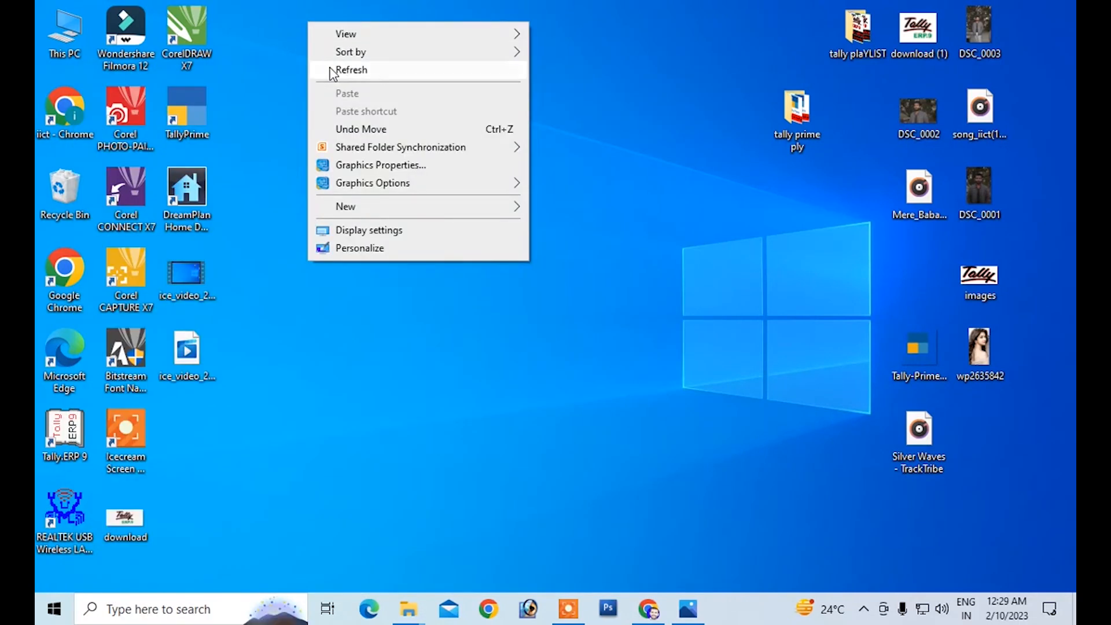
click(334, 69)
right_click(334, 55)
click(355, 103)
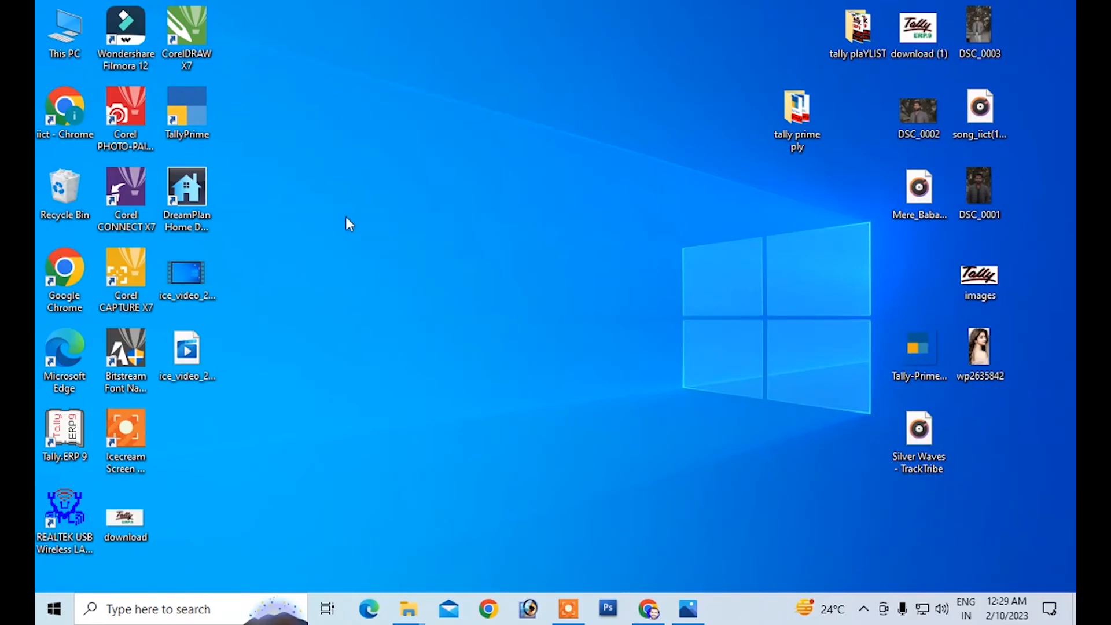
Step: Switch to Chrome and search Google for "tally prime download free" in a new tab
click(639, 614)
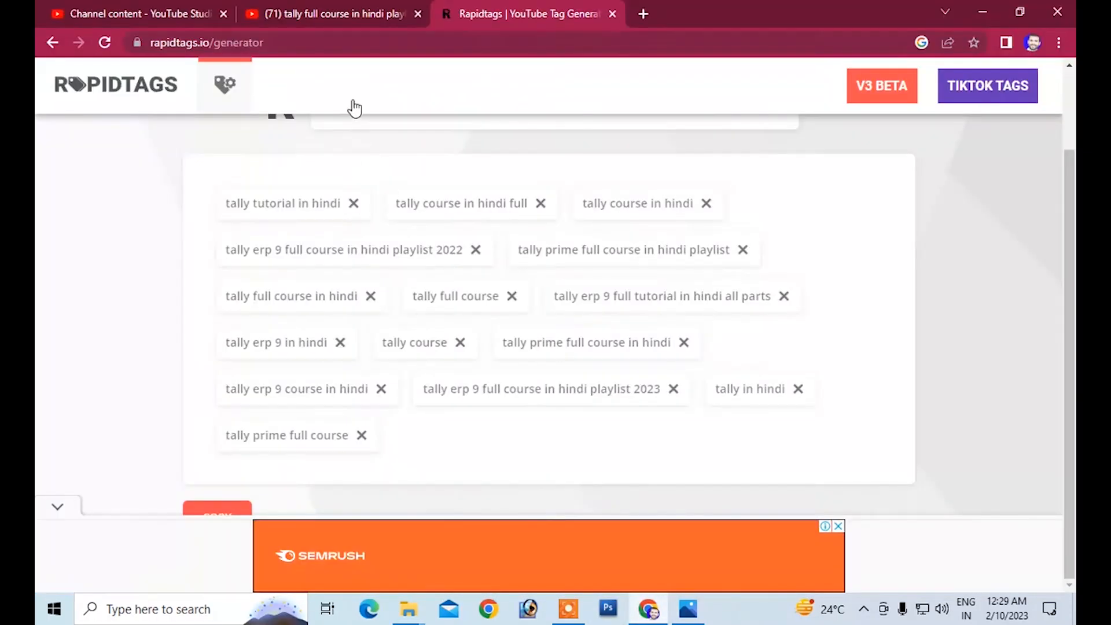
click(642, 13)
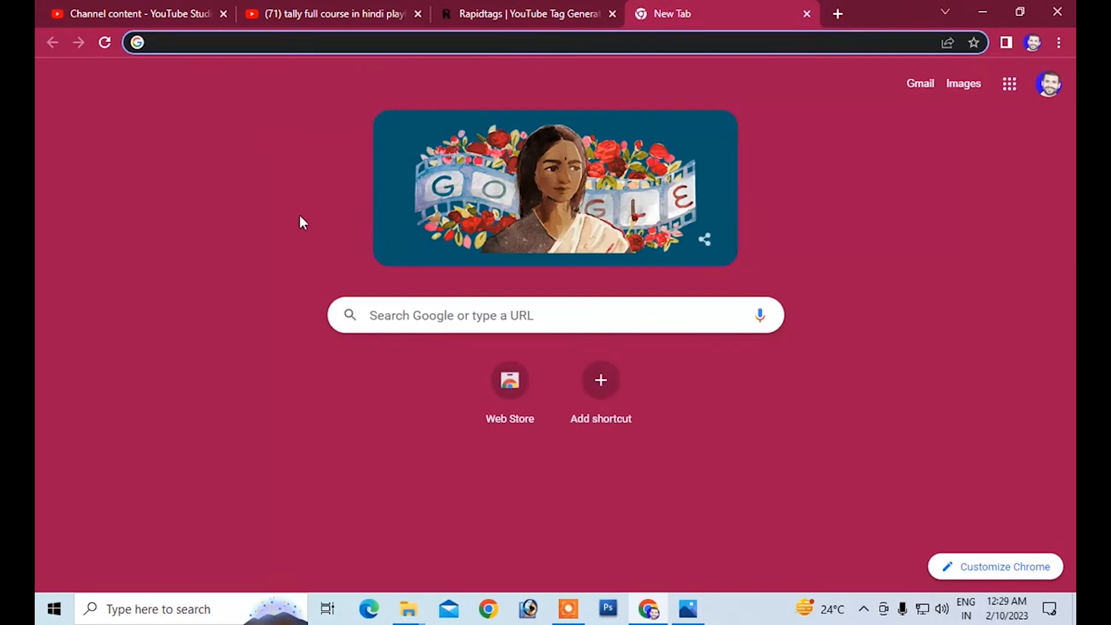
click(408, 323)
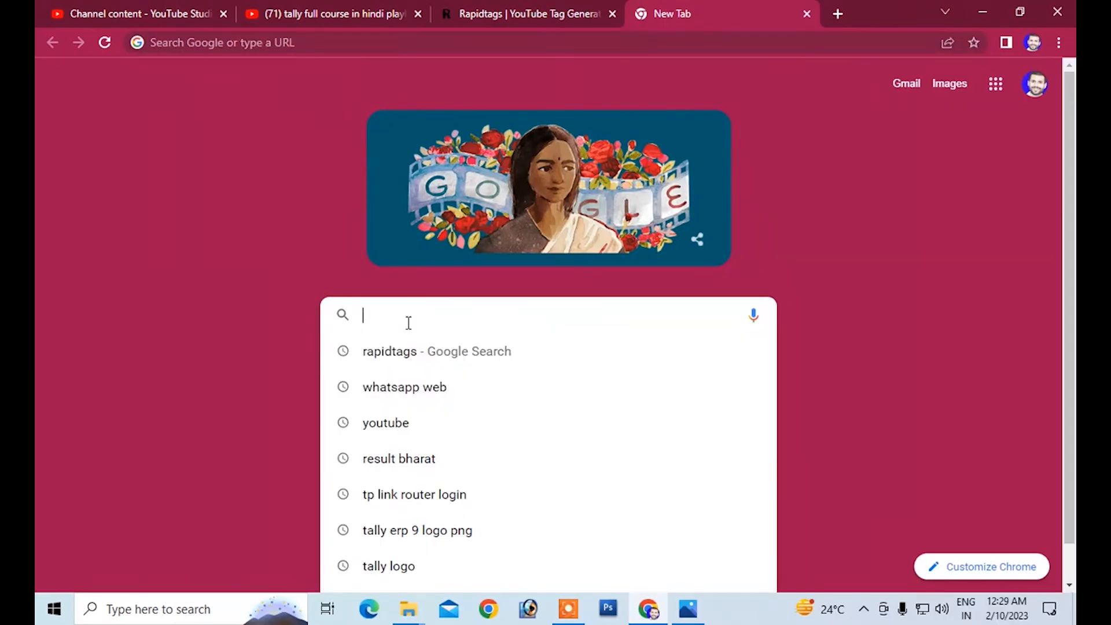
text(tall)
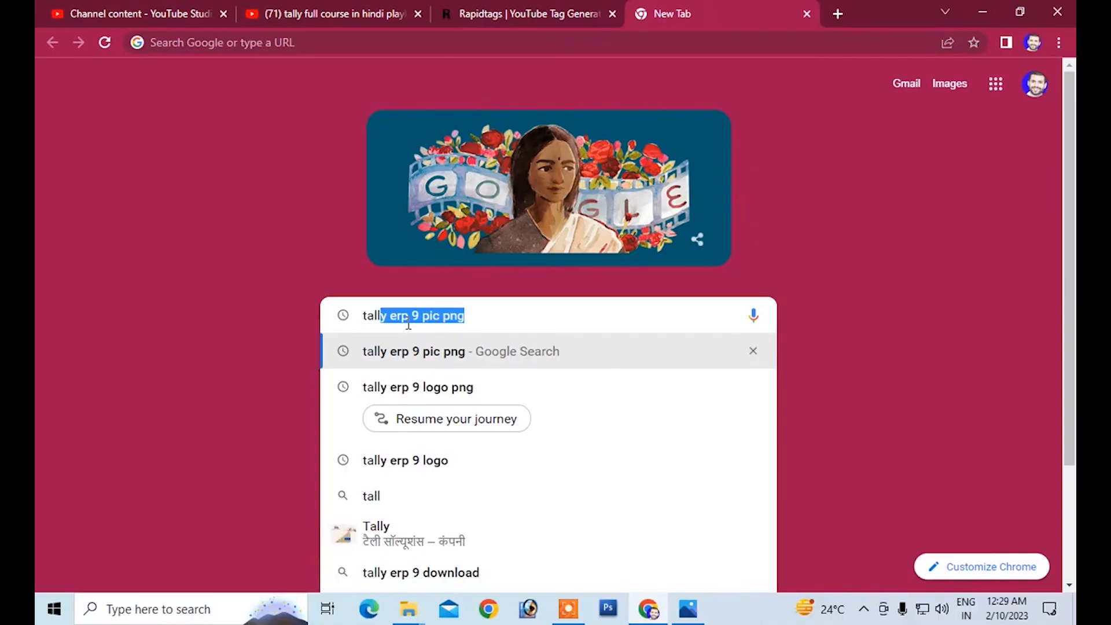
key(BackSpace)
text(y pri)
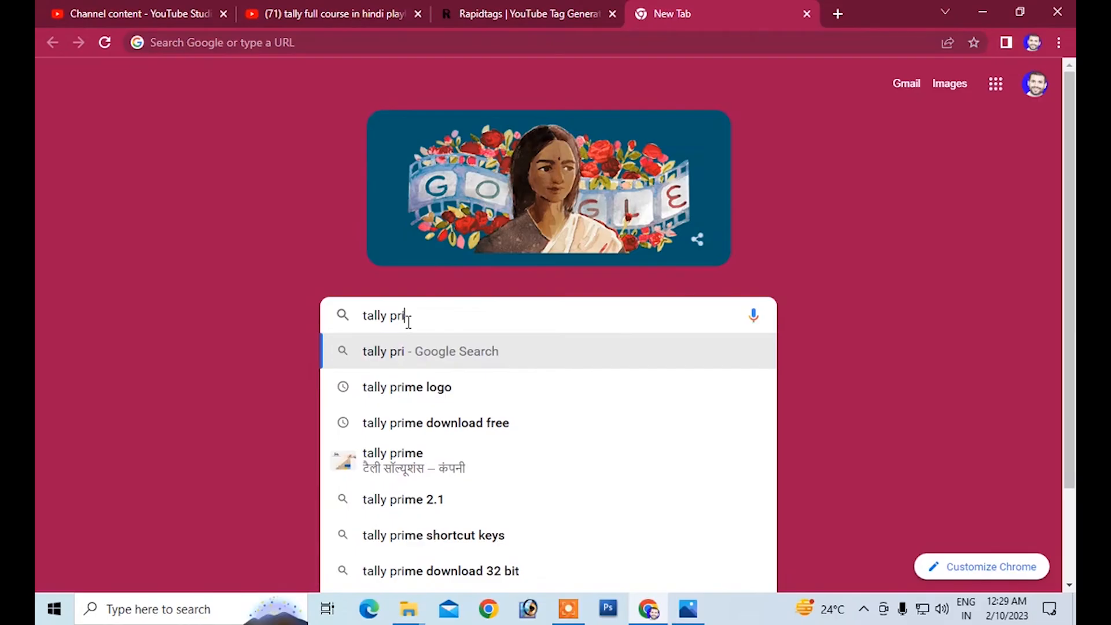
click(473, 435)
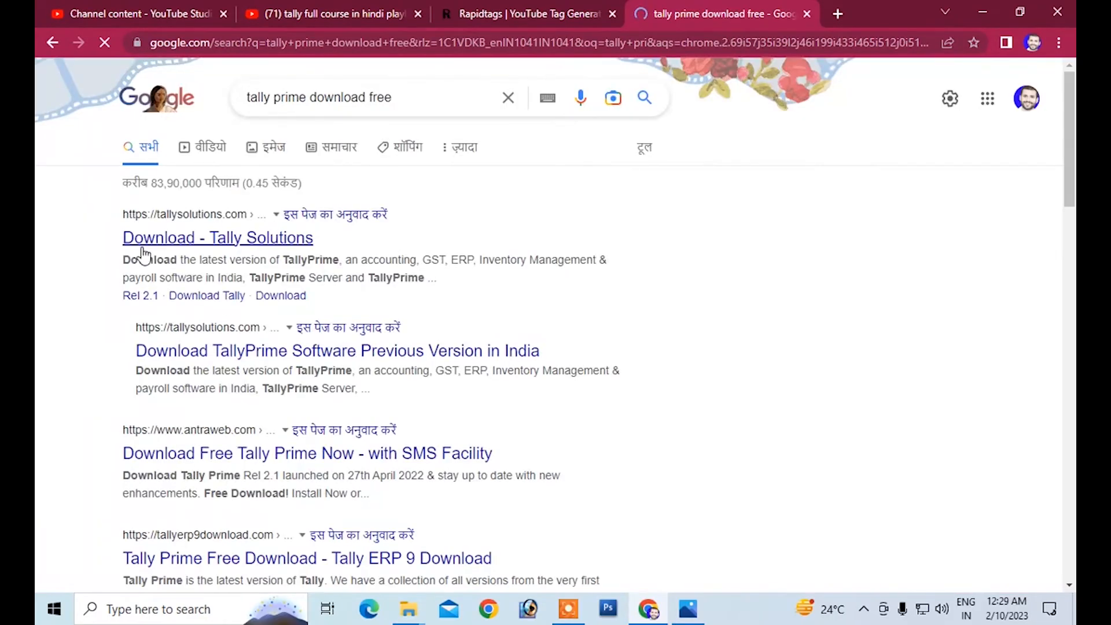
Step: Look through the search results and open the Tally Solutions download page
scroll(223, 466, down, 1)
scroll(222, 468, down, 1)
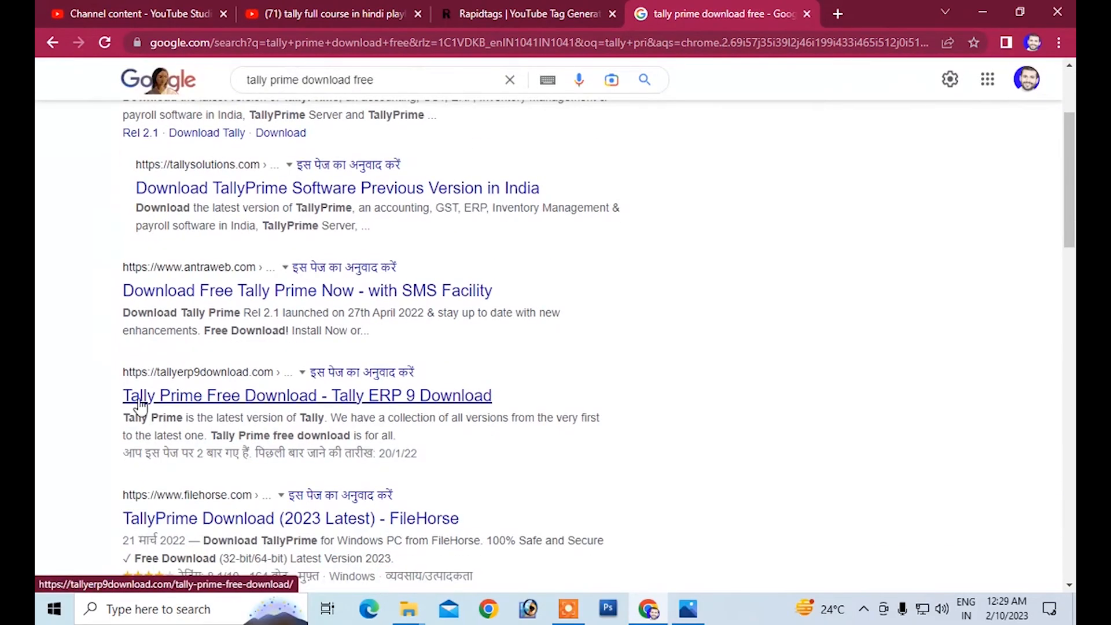
scroll(289, 473, down, 1)
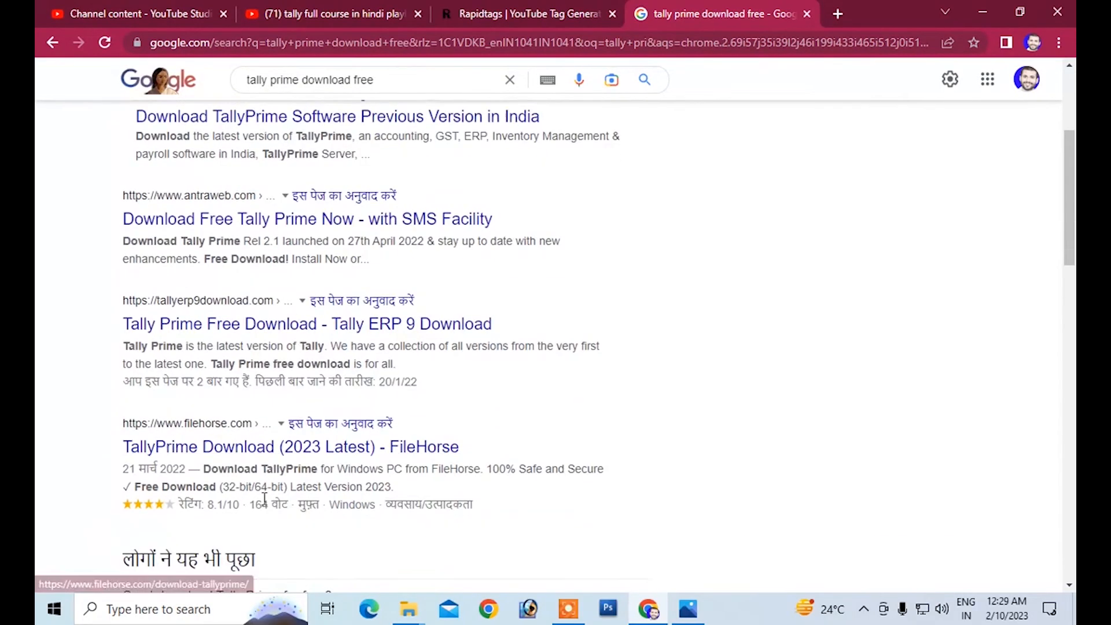
scroll(254, 379, up, 2)
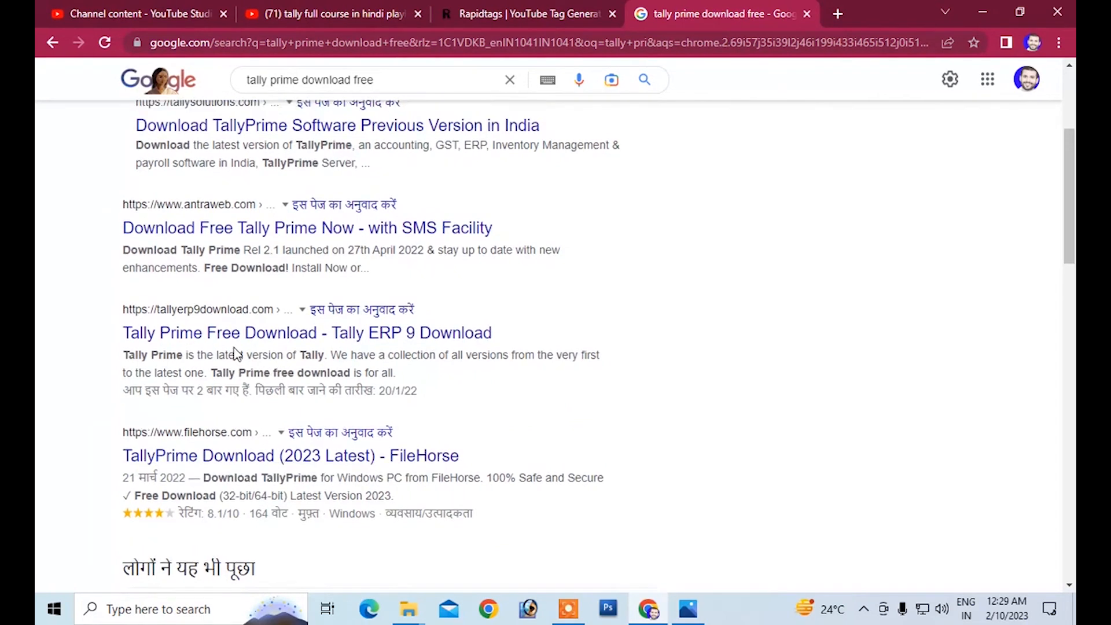
click(169, 161)
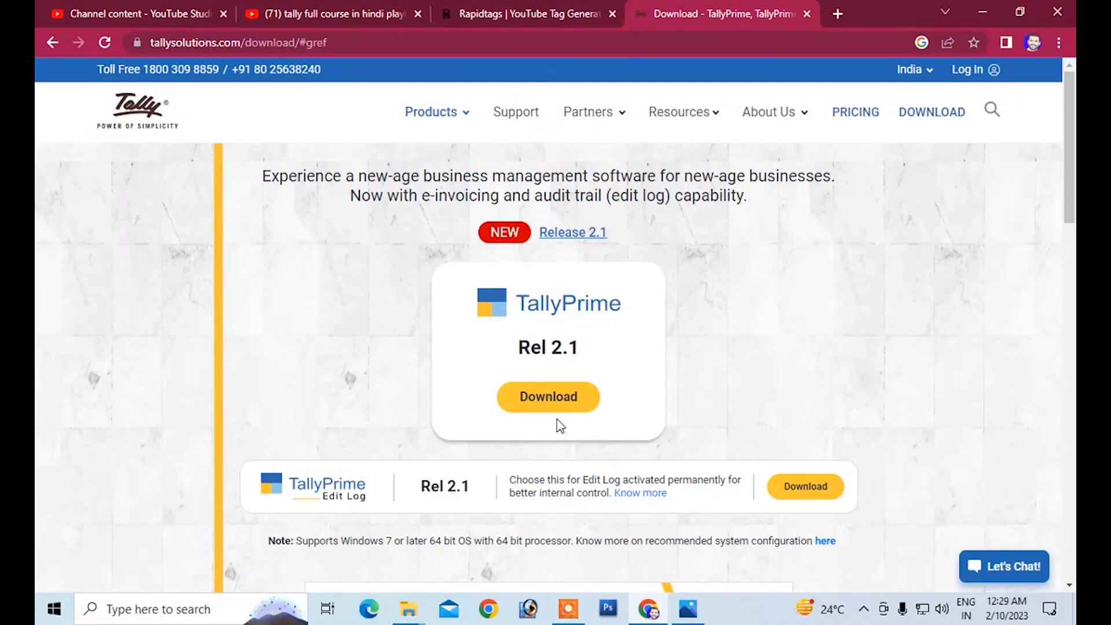
Step: Download TallyPrime Rel 2.1 and show the downloaded setup file in its folder
click(555, 405)
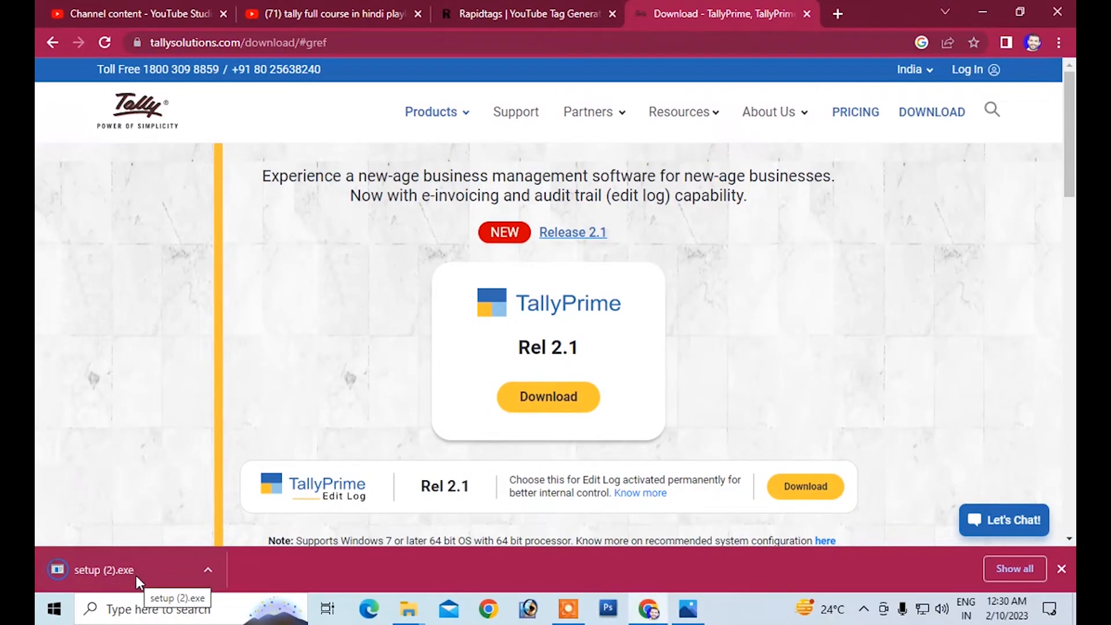
right_click(96, 568)
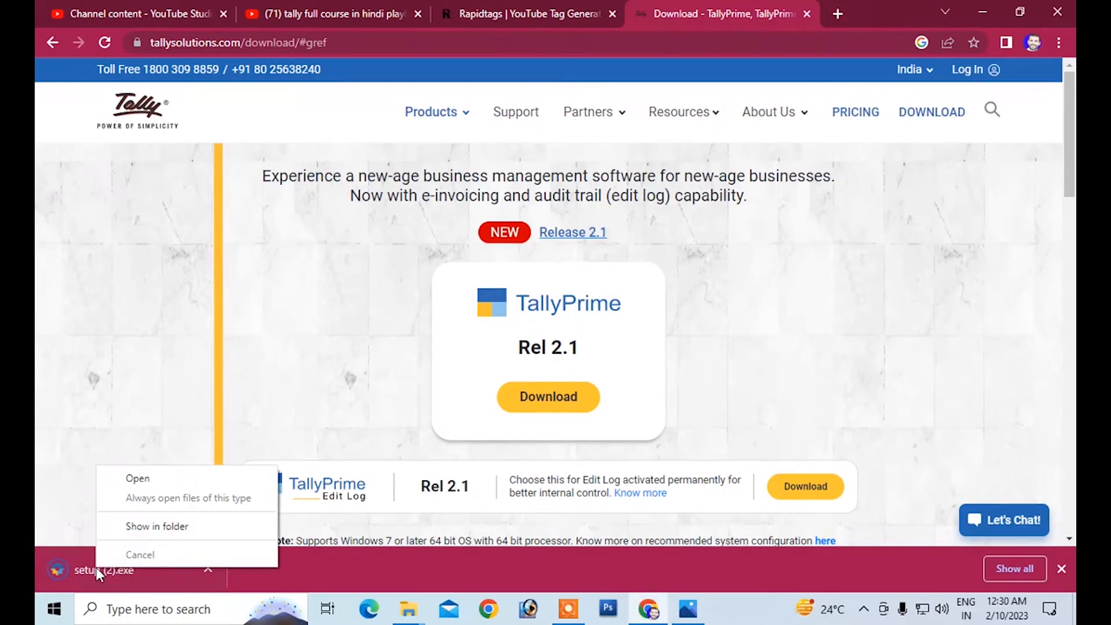
click(138, 525)
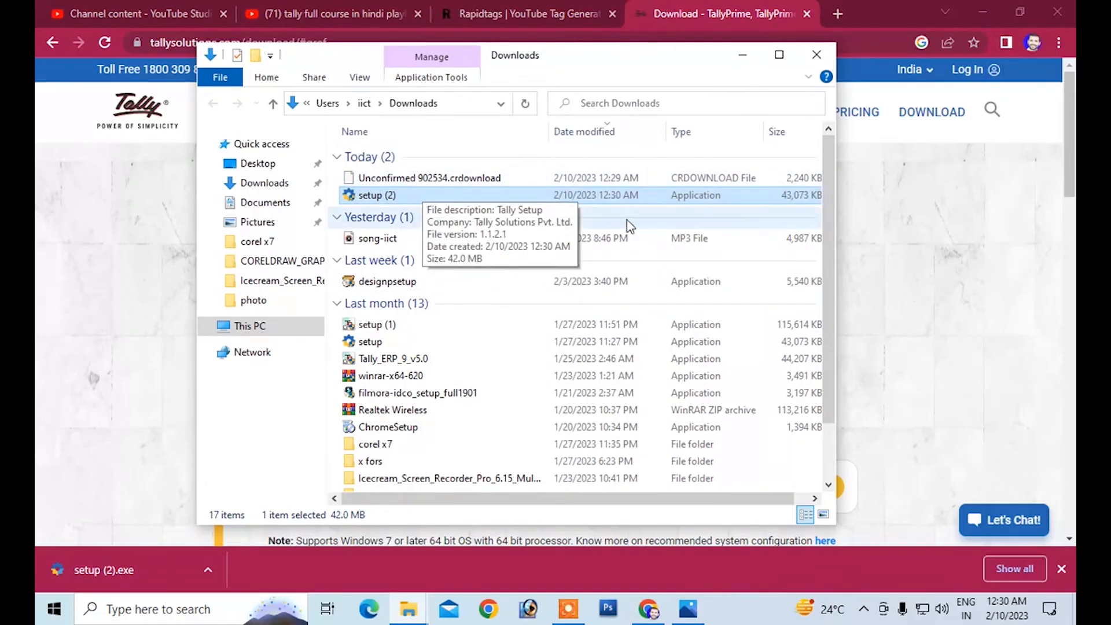
Step: Run the downloaded setup (2) file as administrator, and close the Downloads folder window
right_click(381, 197)
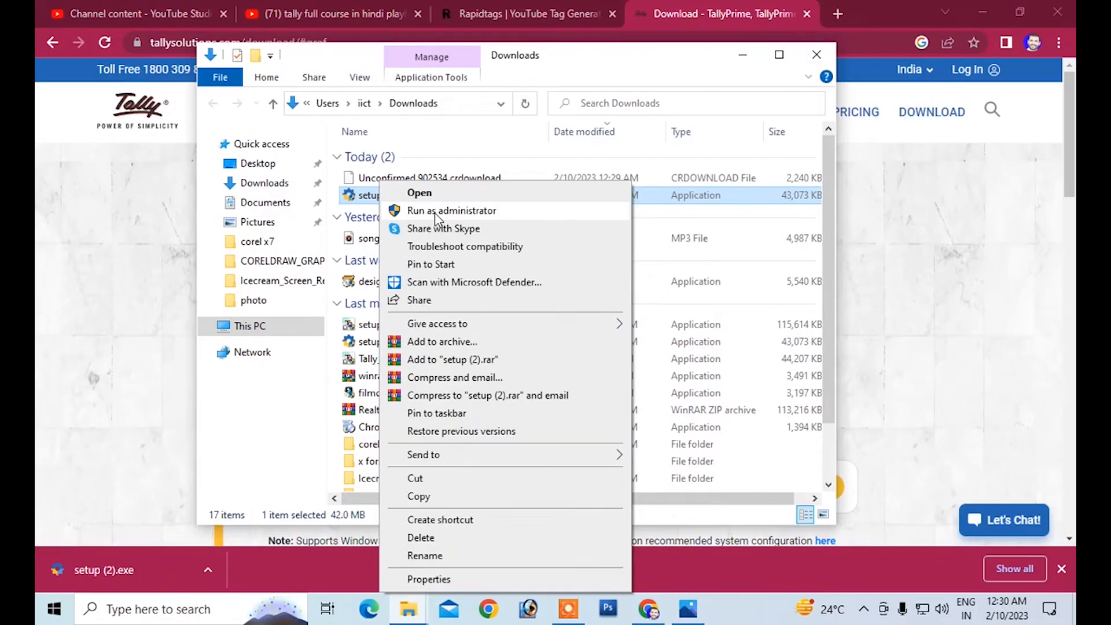
click(435, 212)
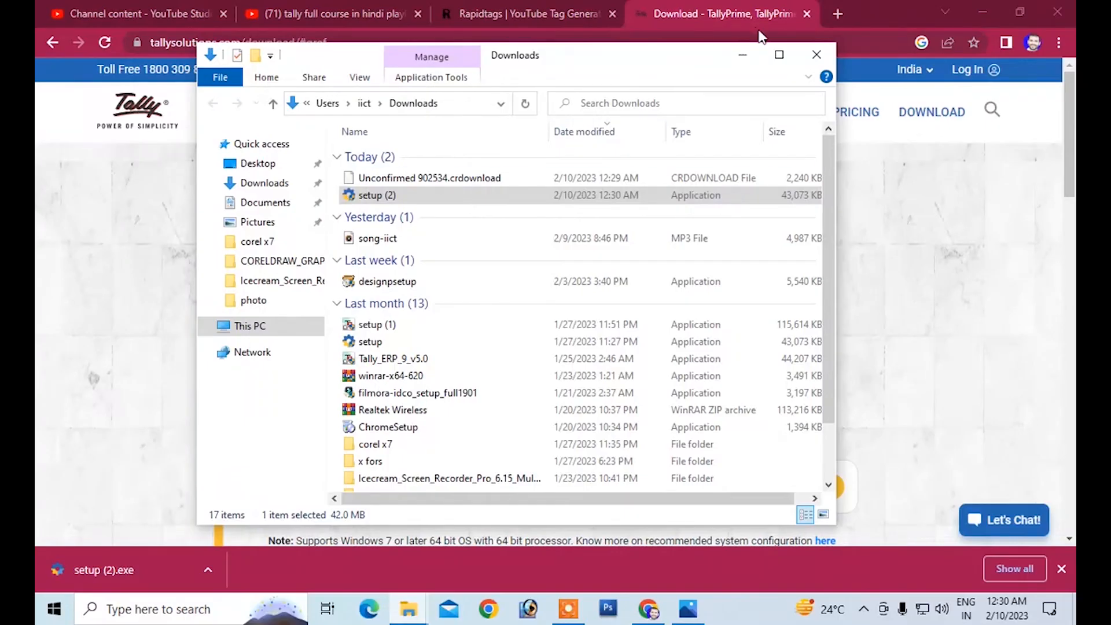
click(822, 58)
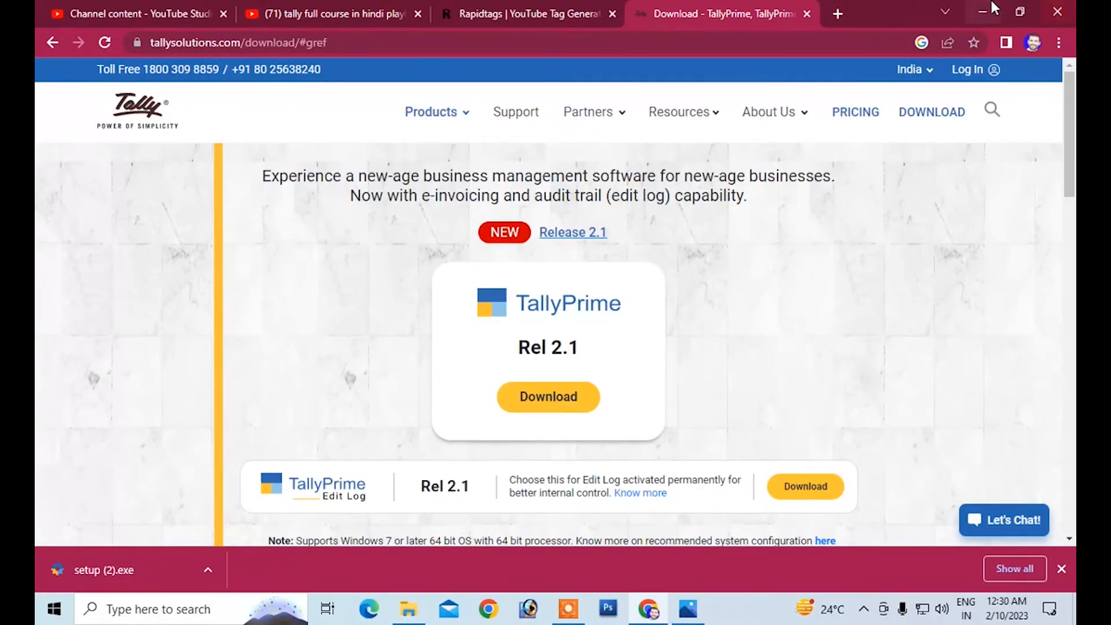
Step: Minimize the browser to return to the desktop and refresh it
click(982, 12)
right_click(372, 115)
click(403, 162)
right_click(370, 113)
click(400, 162)
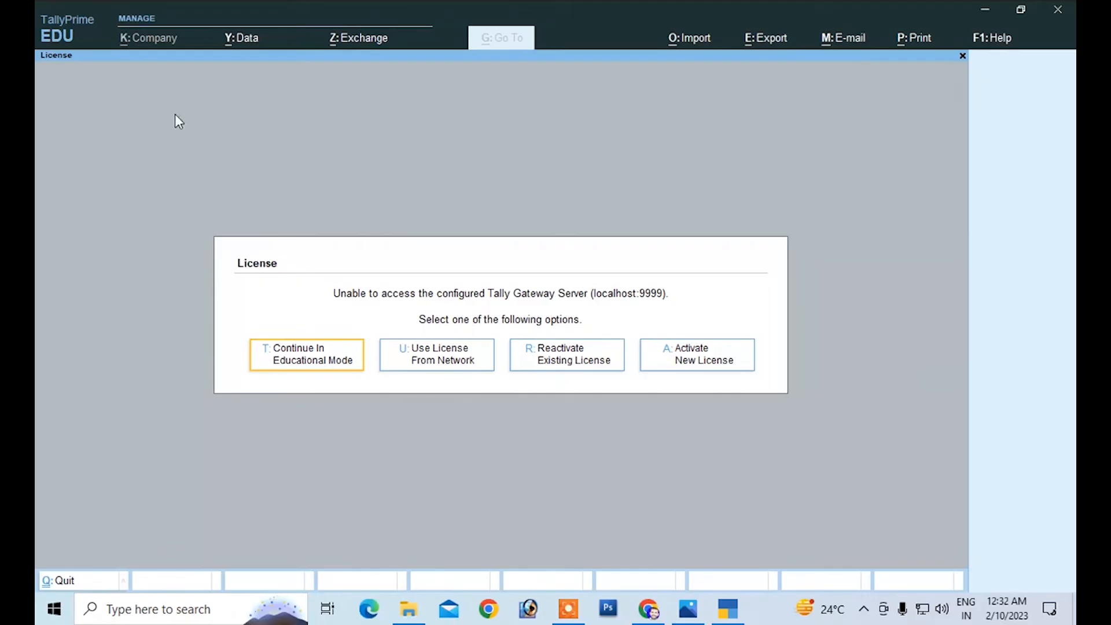
Step: Continue TallyPrime in Educational Mode, skip the company data migration, and start creating a new company
click(310, 364)
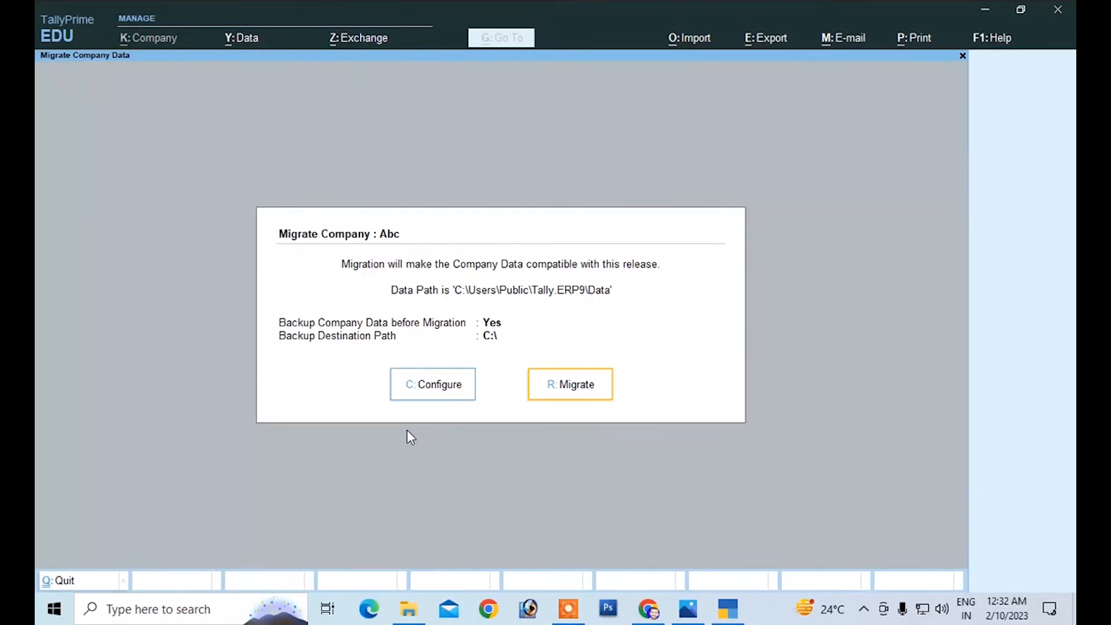
key(Escape)
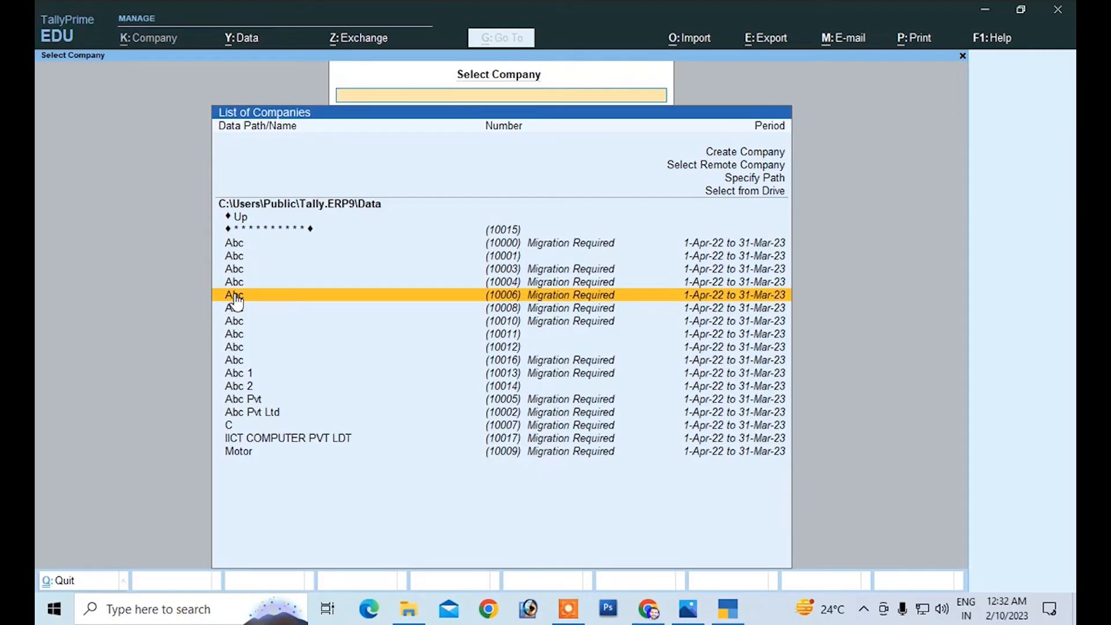
click(731, 156)
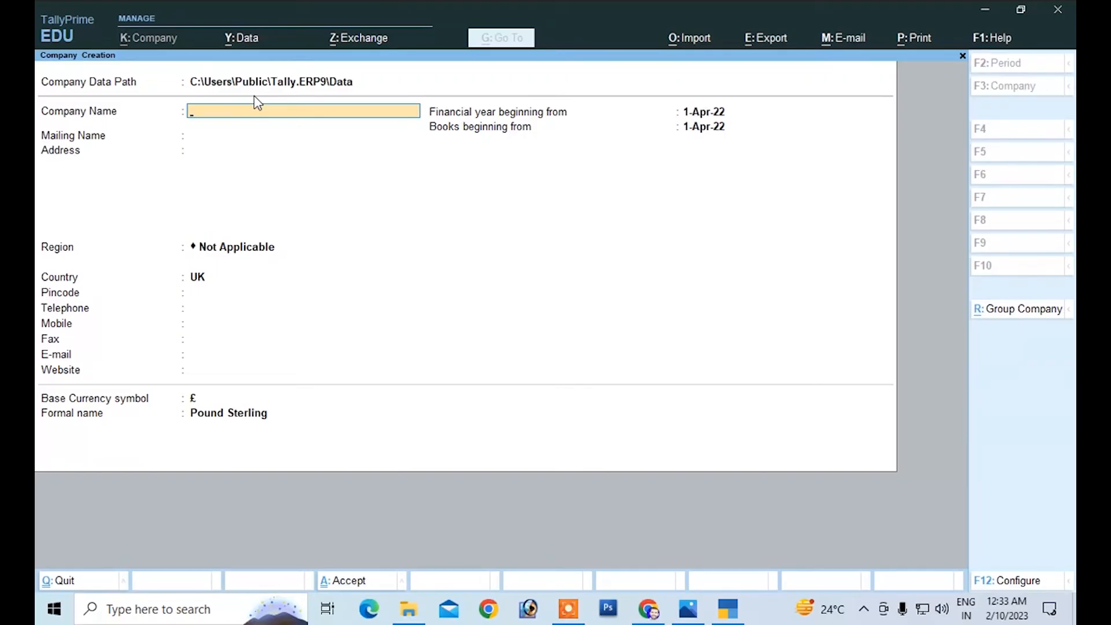
Step: Enter IICT COMPUTER PVT LTD as the company name and accept the same text as the mailing name
text(li)
text(IICT)
text( CO)
text(MPUTER)
text( P)
text(VT L)
text(TD)
key(Return)
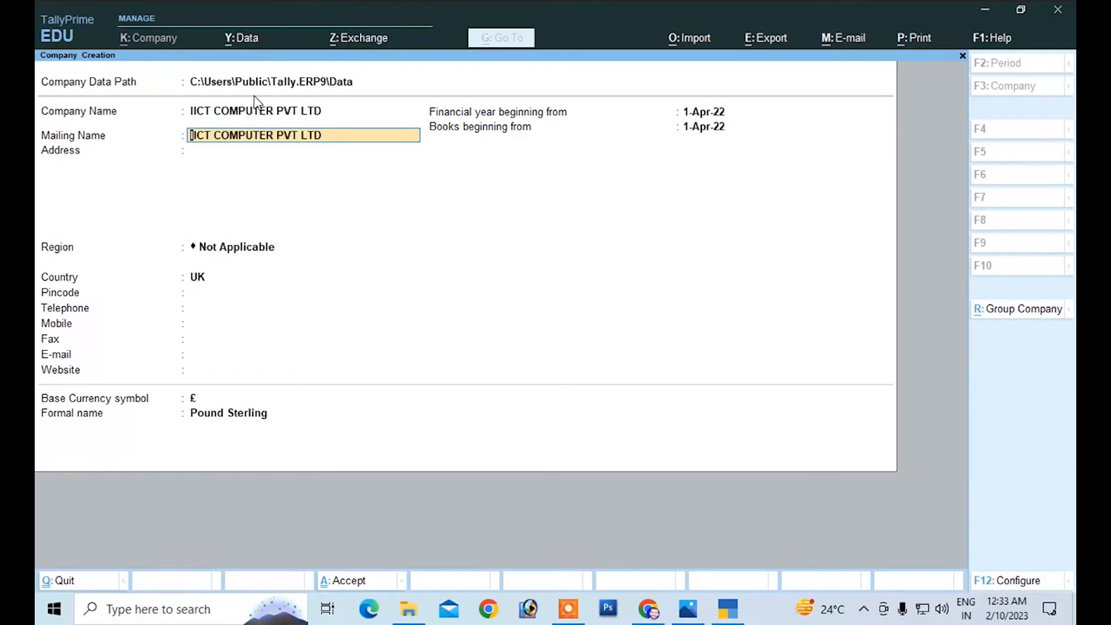
key(Return)
Step: Fill in the company's address with a single line
text(SA)
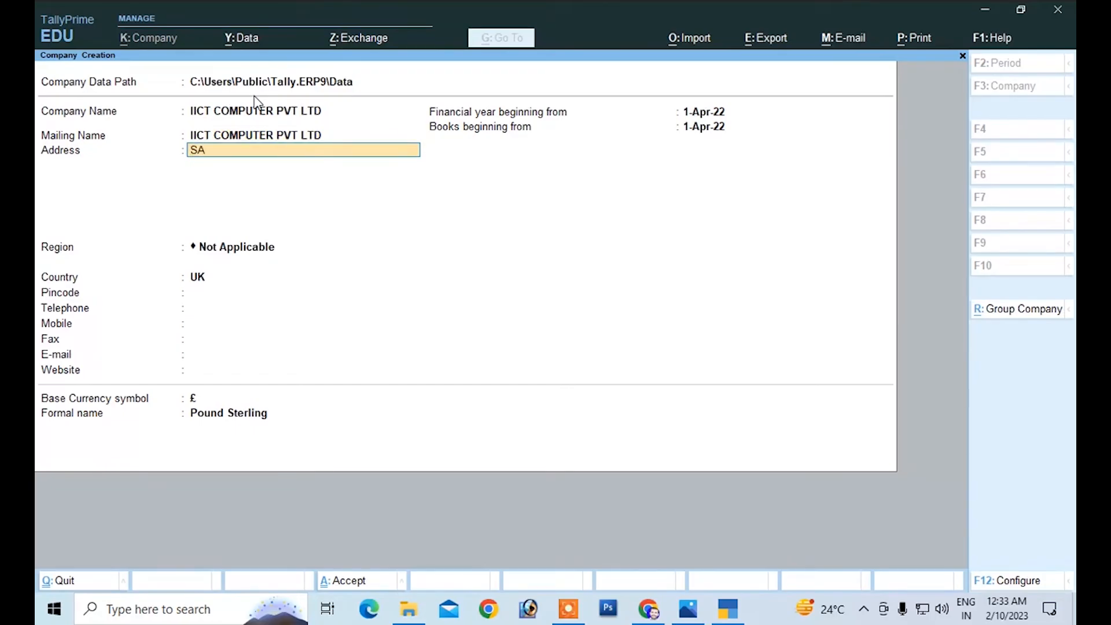
text(HEBGAN)
key(Return)
key(Return)
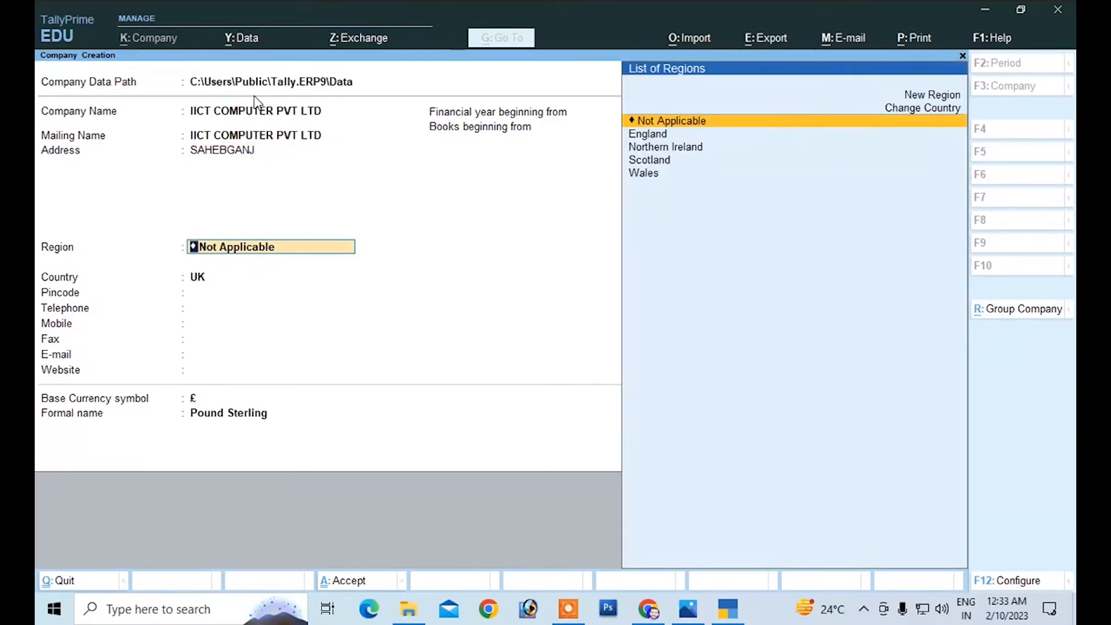
Step: Change the company's country to India
click(921, 116)
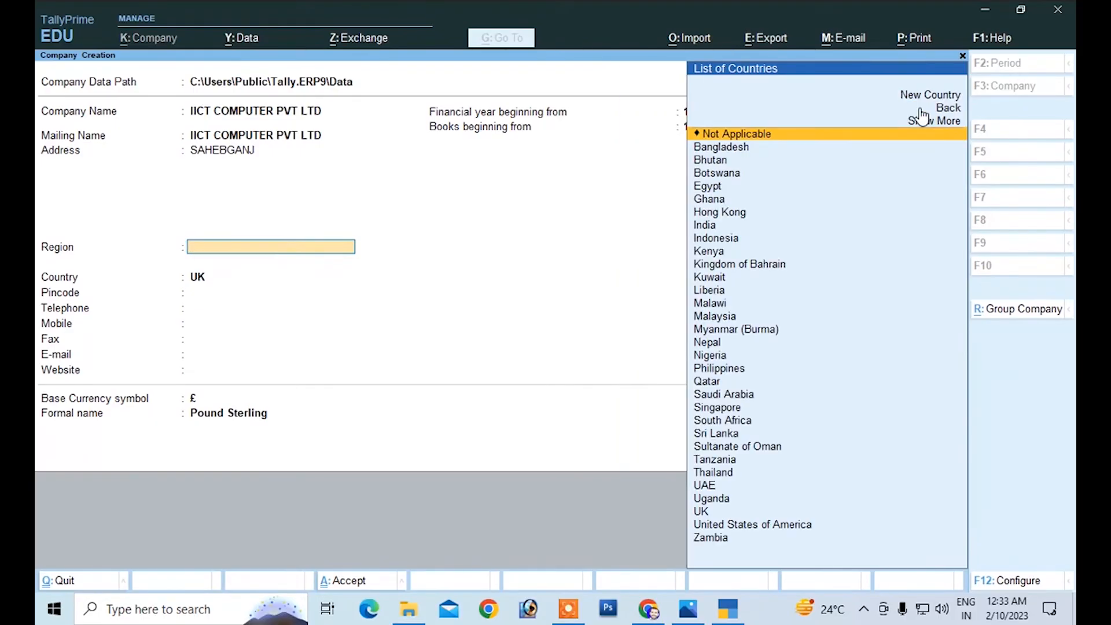
key(Down)
key(Down)
key(Down)
key(Down)
key(Down)
key(Down)
key(Down)
key(Down)
key(Down)
key(Down)
key(Down)
key(Down)
key(Down)
key(Down)
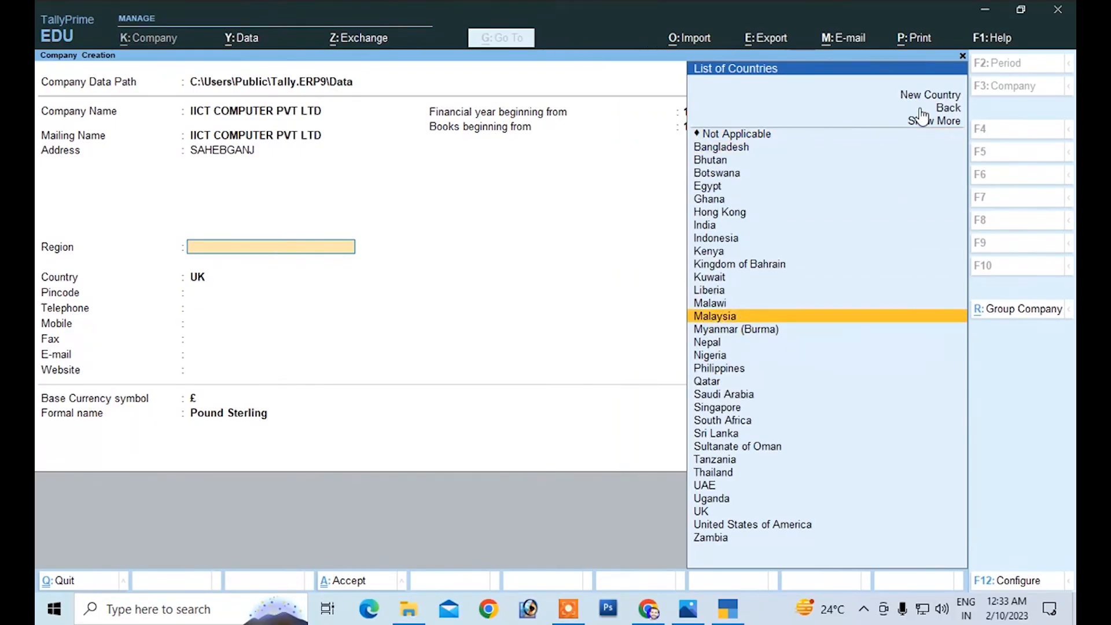
key(Up)
key(Up)
key(Up)
key(Up)
key(Up)
key(Up)
key(Up)
key(Up)
key(Down)
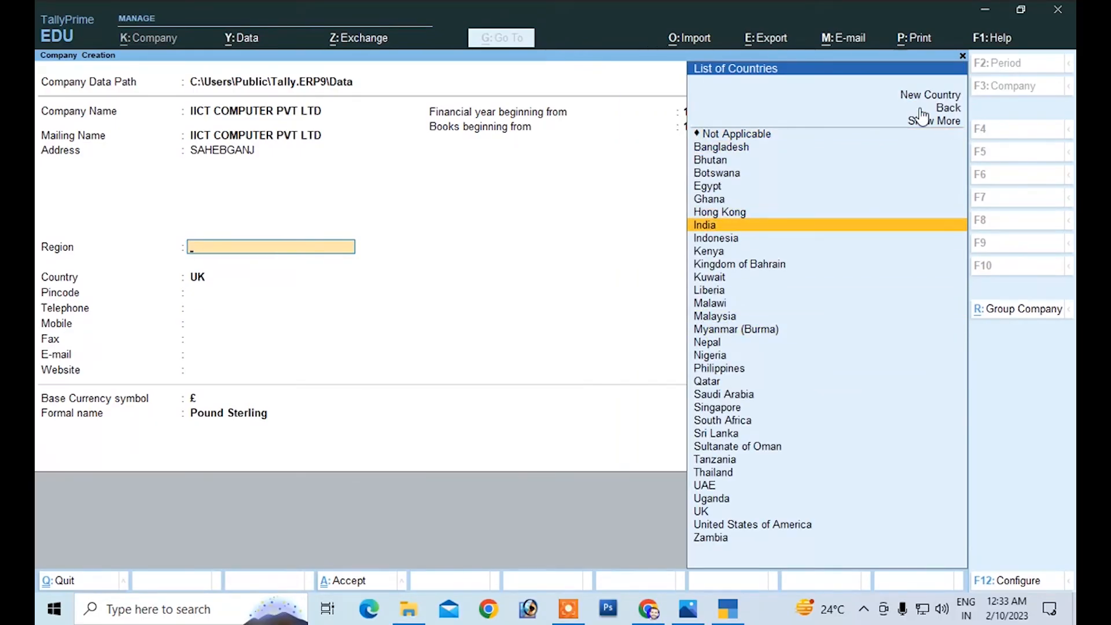
key(Return)
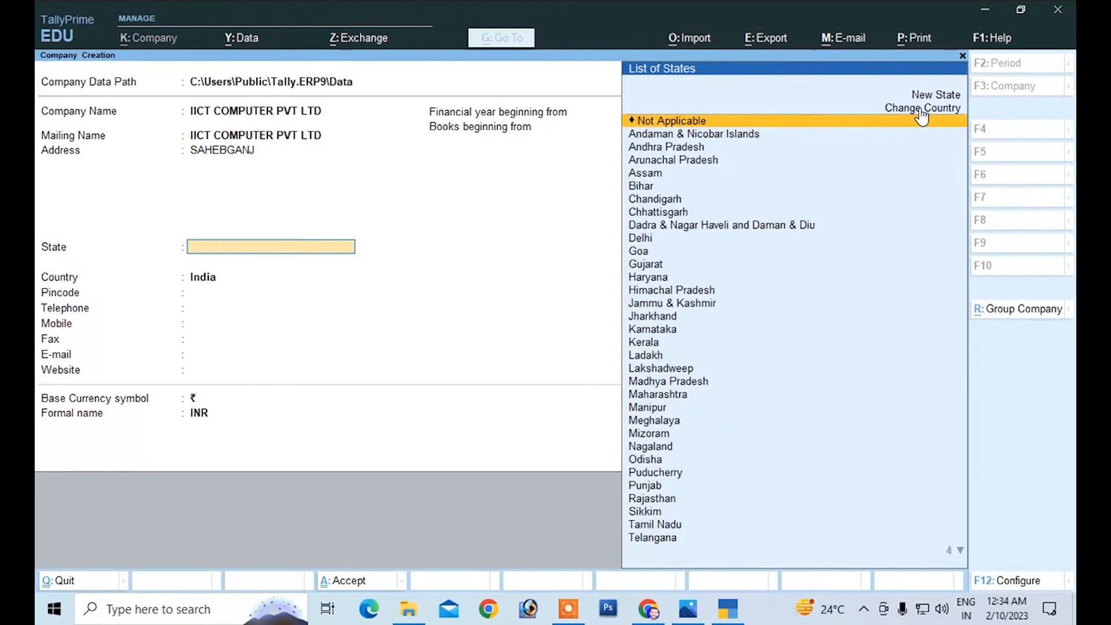
Step: Set the company's state to Bihar
key(Down)
key(Down)
key(Down)
key(Down)
key(Down)
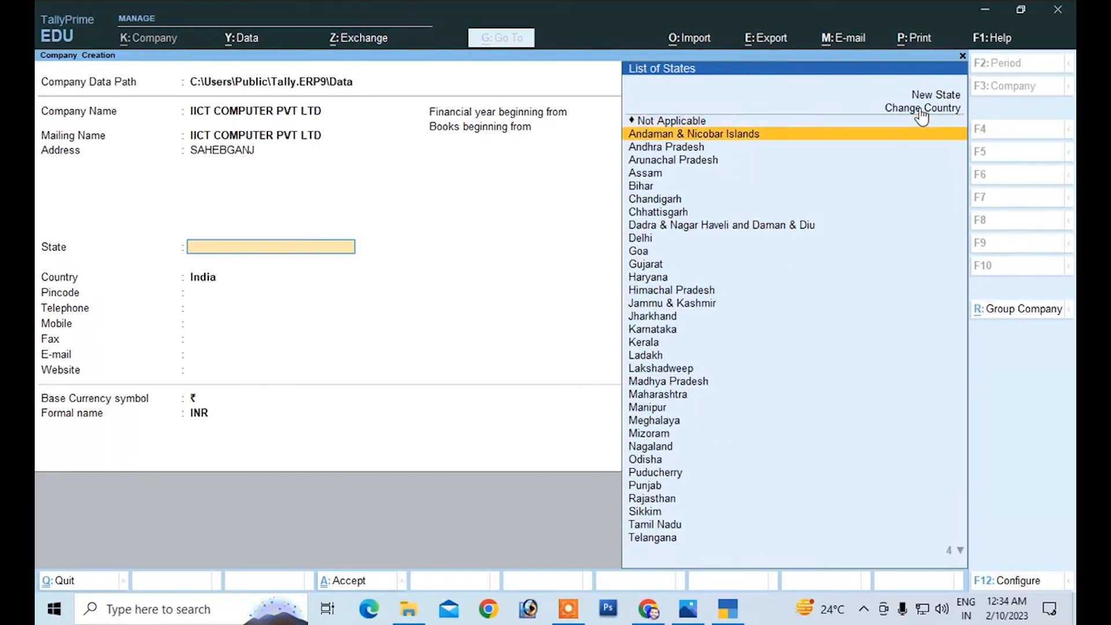
key(Return)
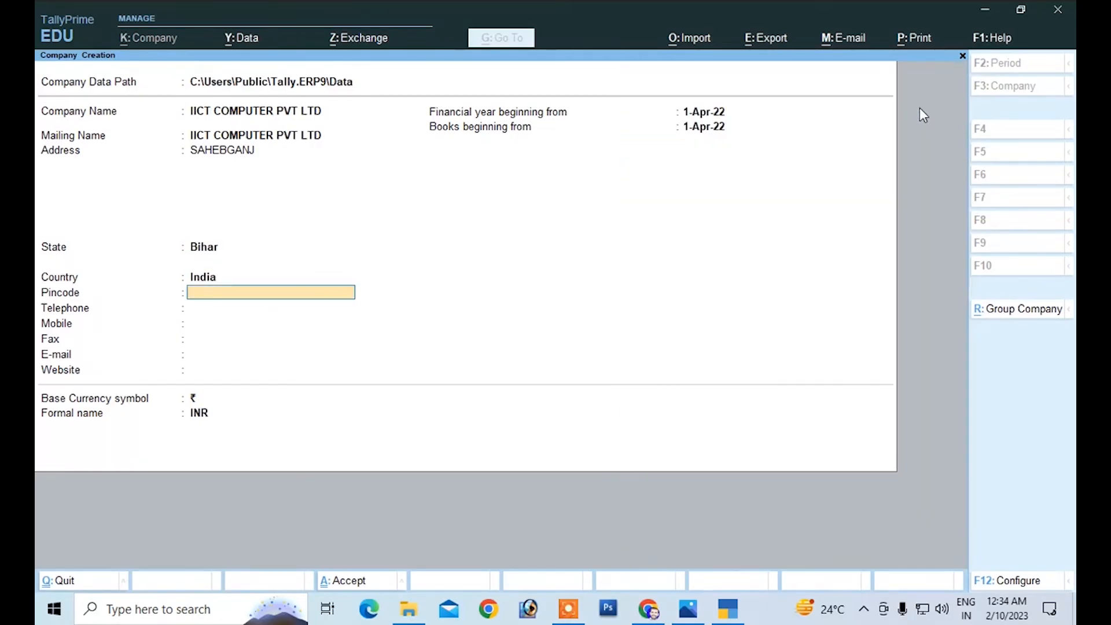
Step: Enter the company's pincode and mobile number, leaving the telephone field blank
text(843125)
key(Return)
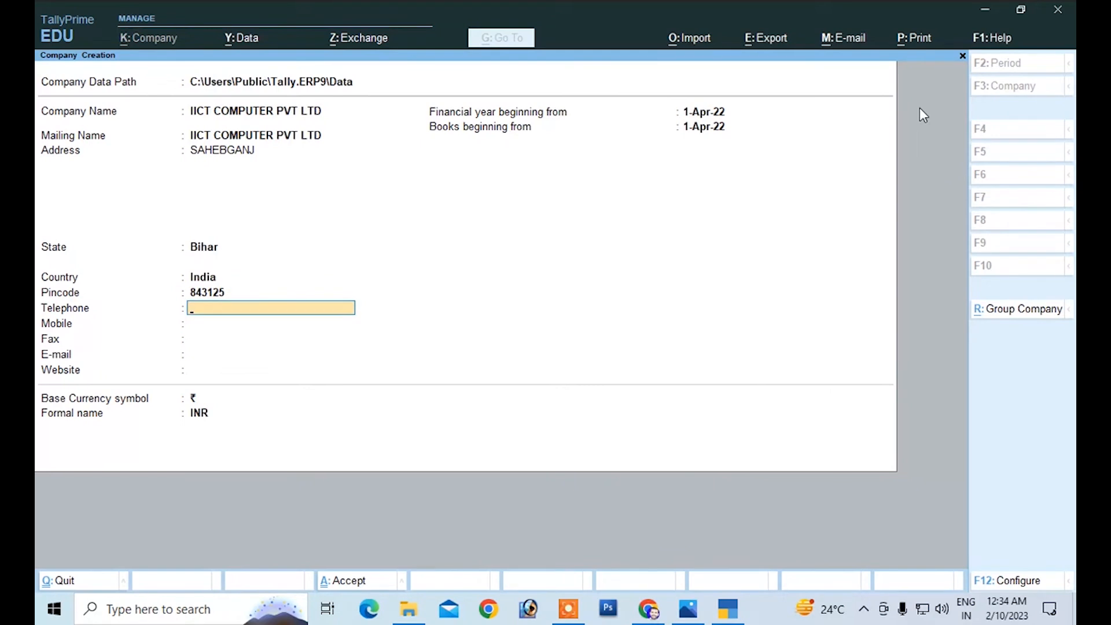
key(Return)
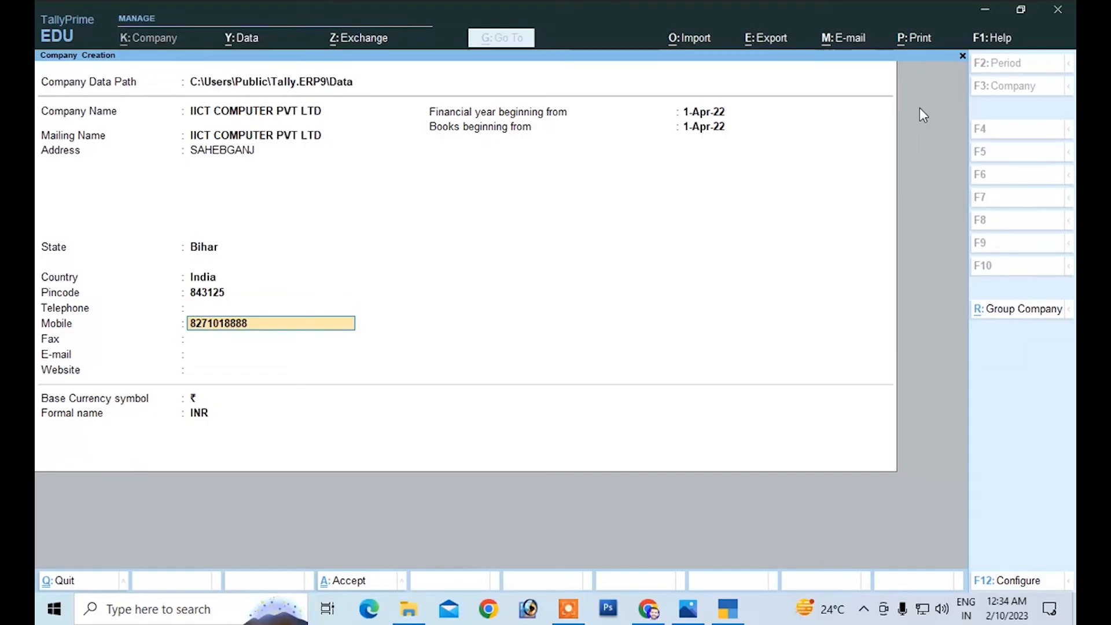
key(Return)
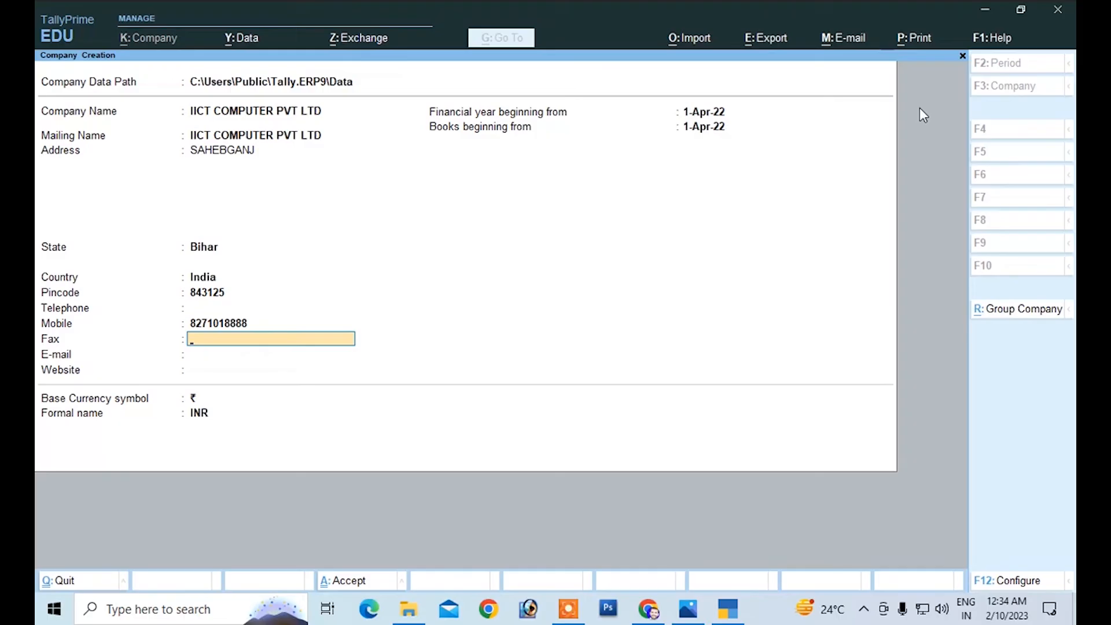
Step: Leave the fax and e-mail fields blank and enter IICT.IN as the company's website
key(Return)
key(Return)
text(IICT)
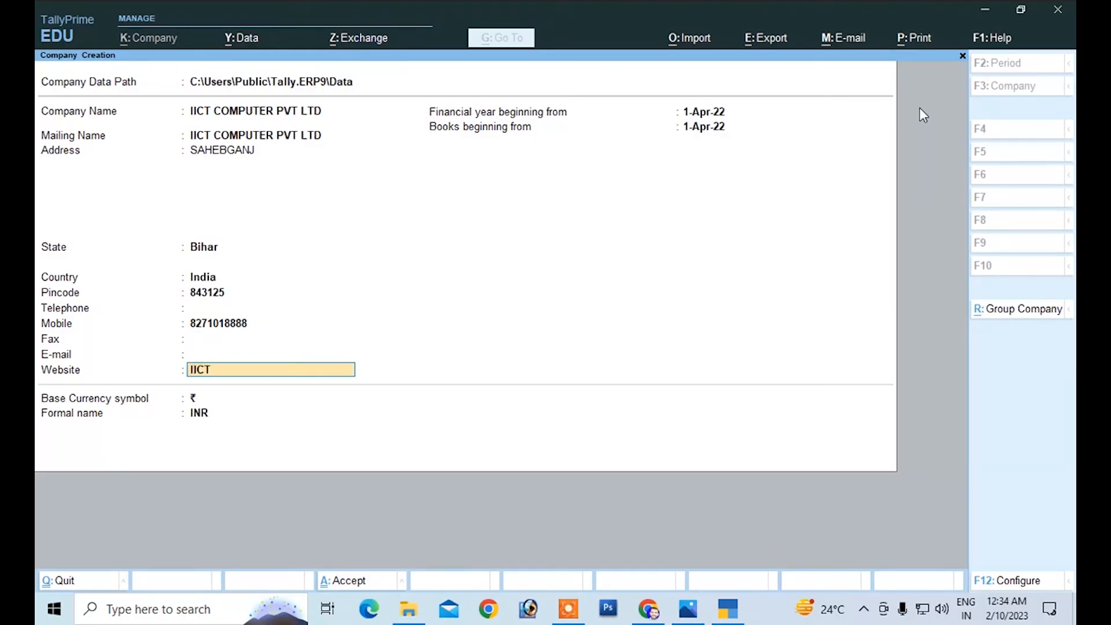
text(.IN)
key(Return)
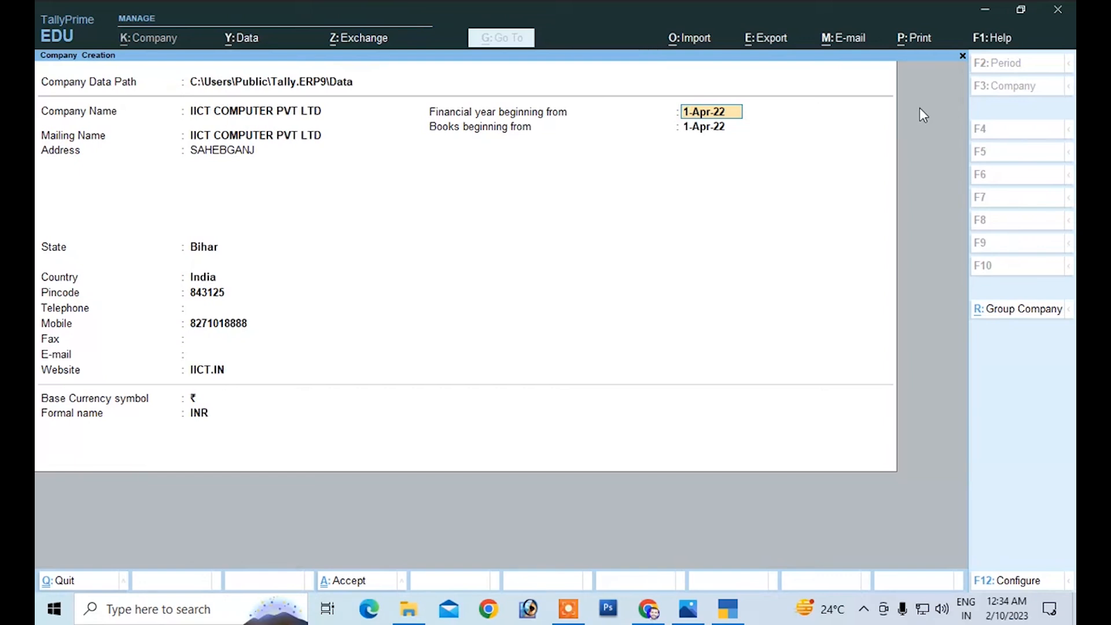
Step: Set the financial year to begin on 1-4-2023 and accept 1-Apr-23 as the start date of the books
text(1-4-2023)
key(Return)
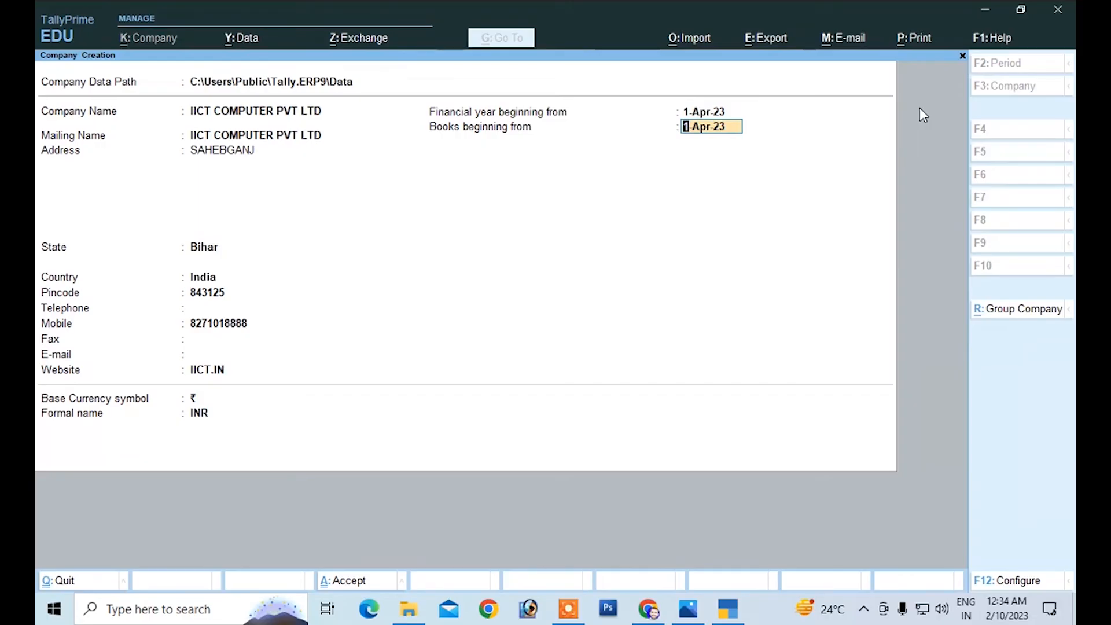
key(Return)
key(Return)
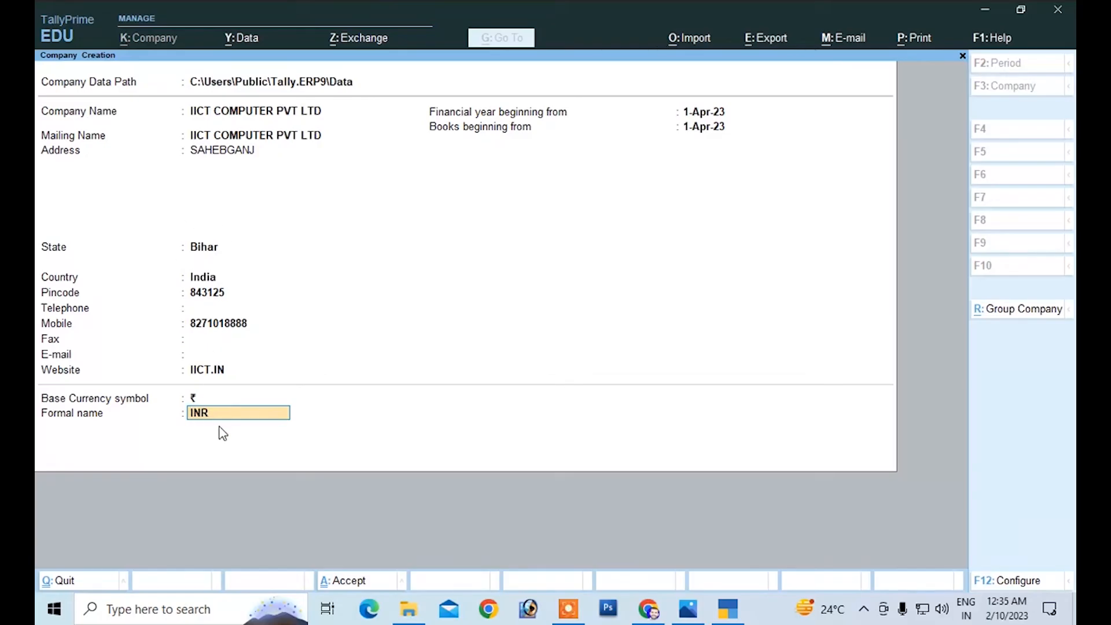
Step: Keep ₹ and INR as the base currency and accept the creation of the company
key(Return)
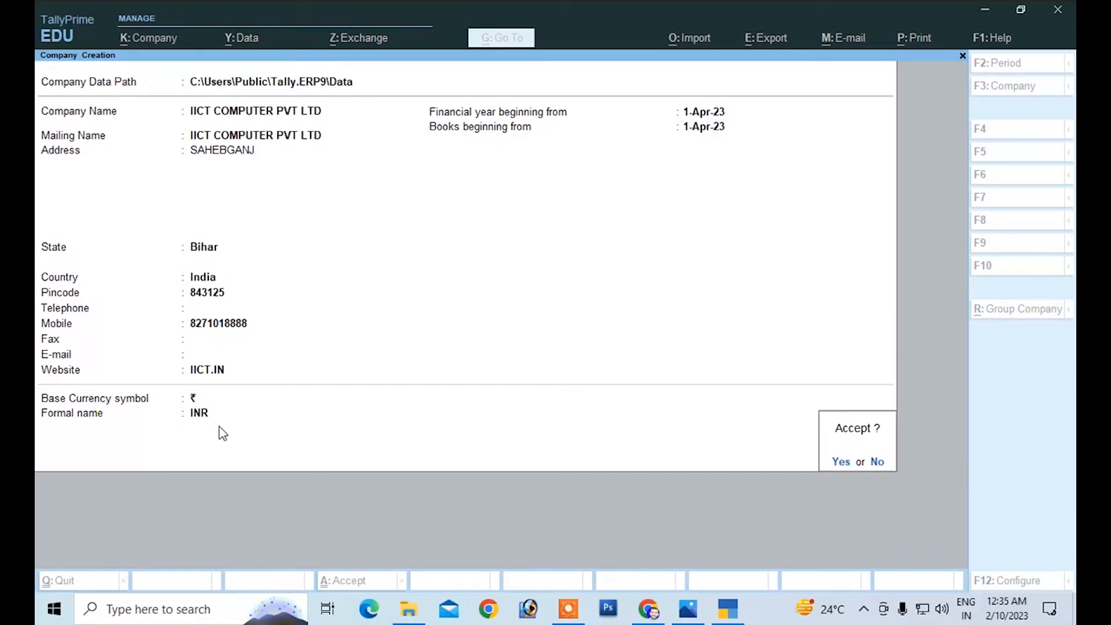
key(Return)
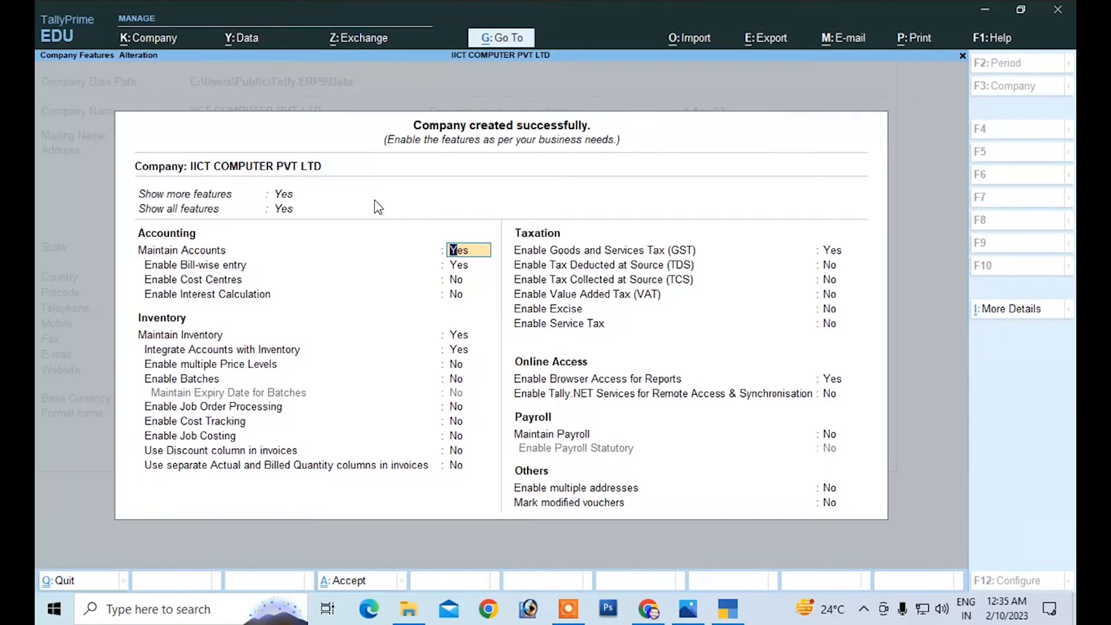
Step: Set Show more features to No for the new company
key(BackSpace)
key(BackSpace)
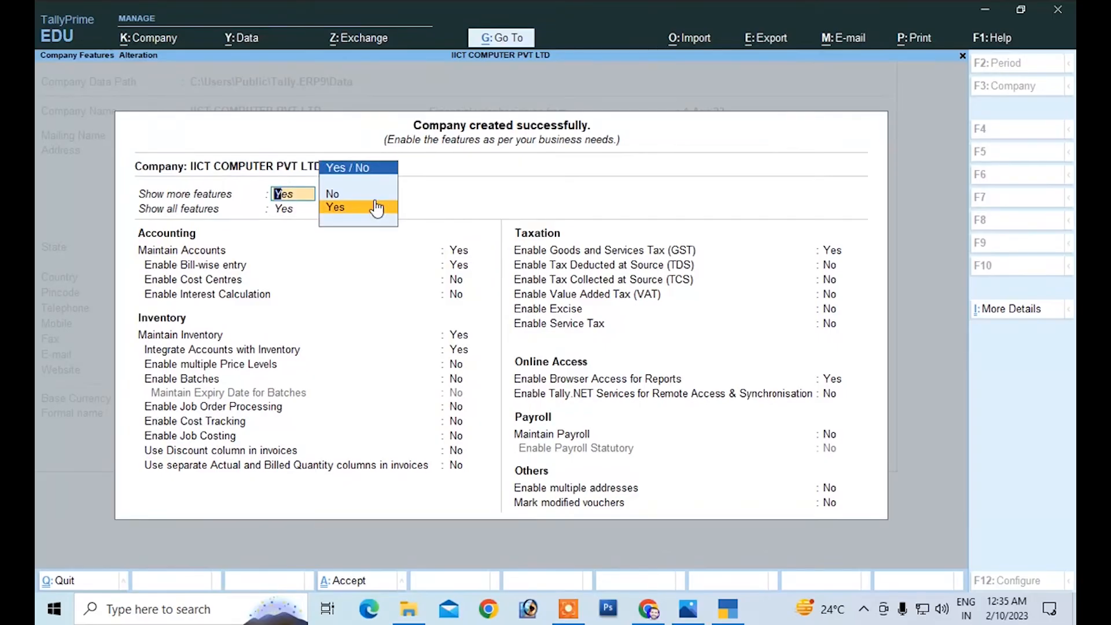
key(Up)
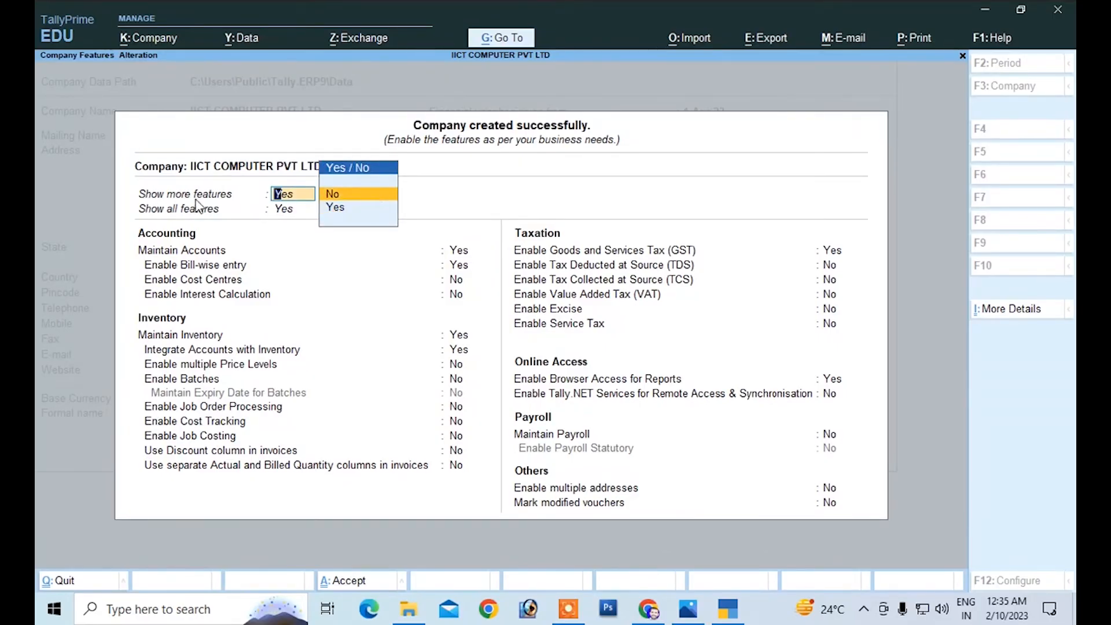
key(Down)
key(Up)
key(Return)
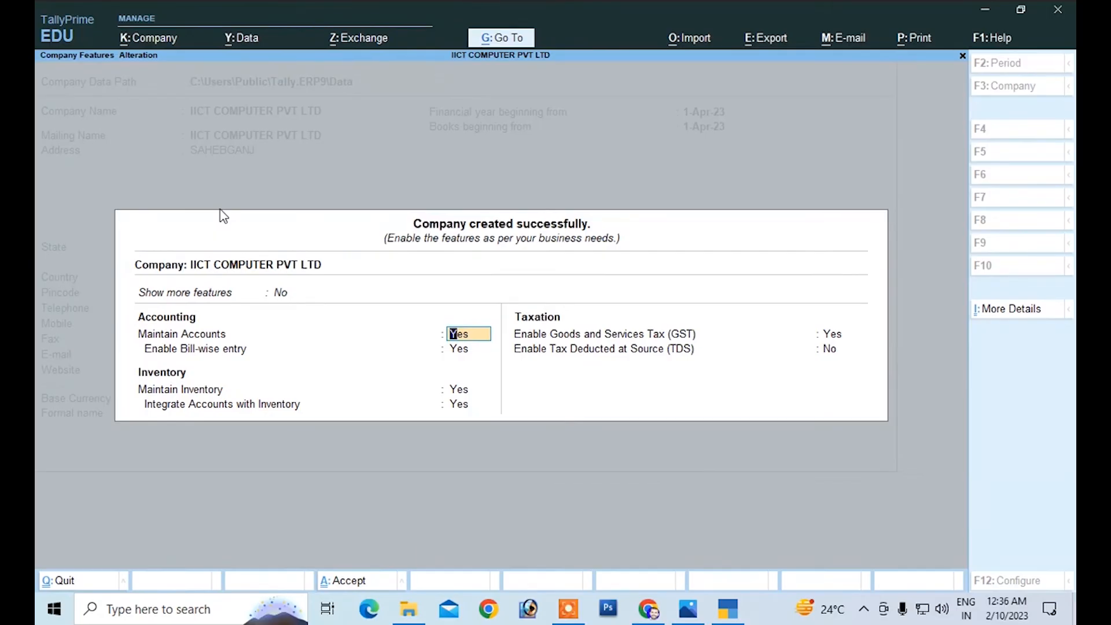
Step: Set Show more features back to Yes
key(Up)
key(Down)
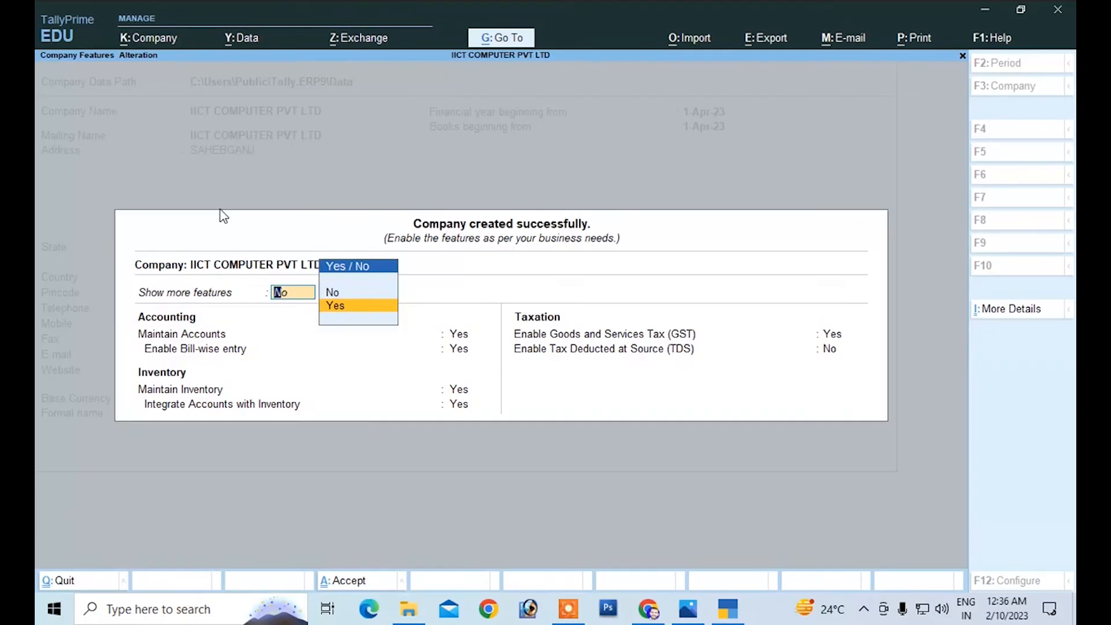
key(Return)
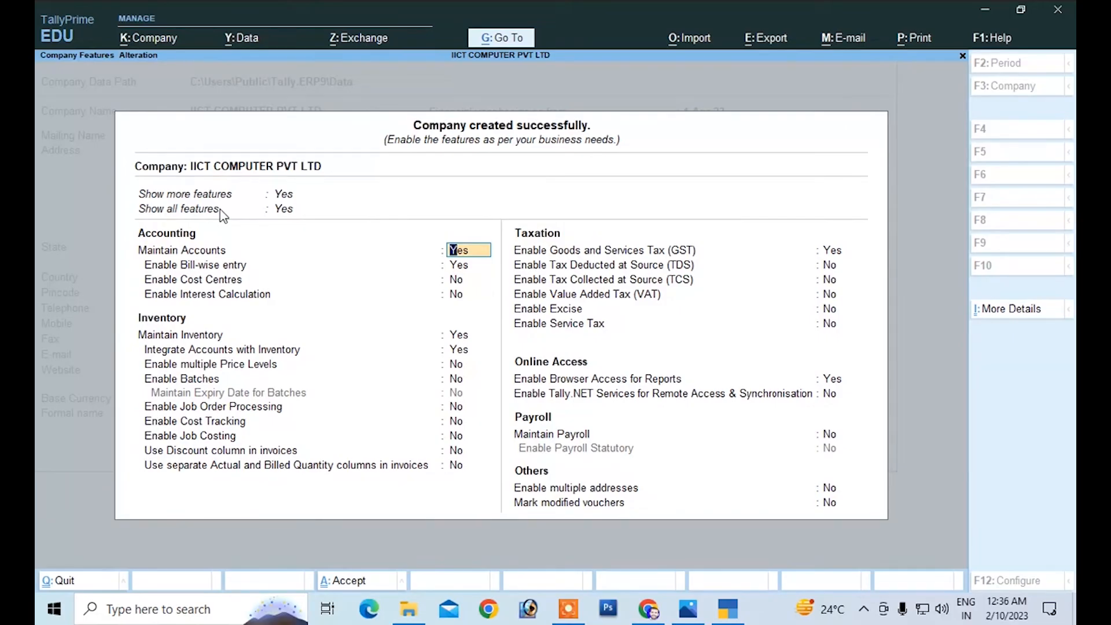
Step: Keep the accounting and inventory features as they are and proceed to the GST option under Taxation
key(Return)
key(Return)
key(Return)
key(Return)
key(Return)
key(Return)
key(Return)
key(Return)
key(Return)
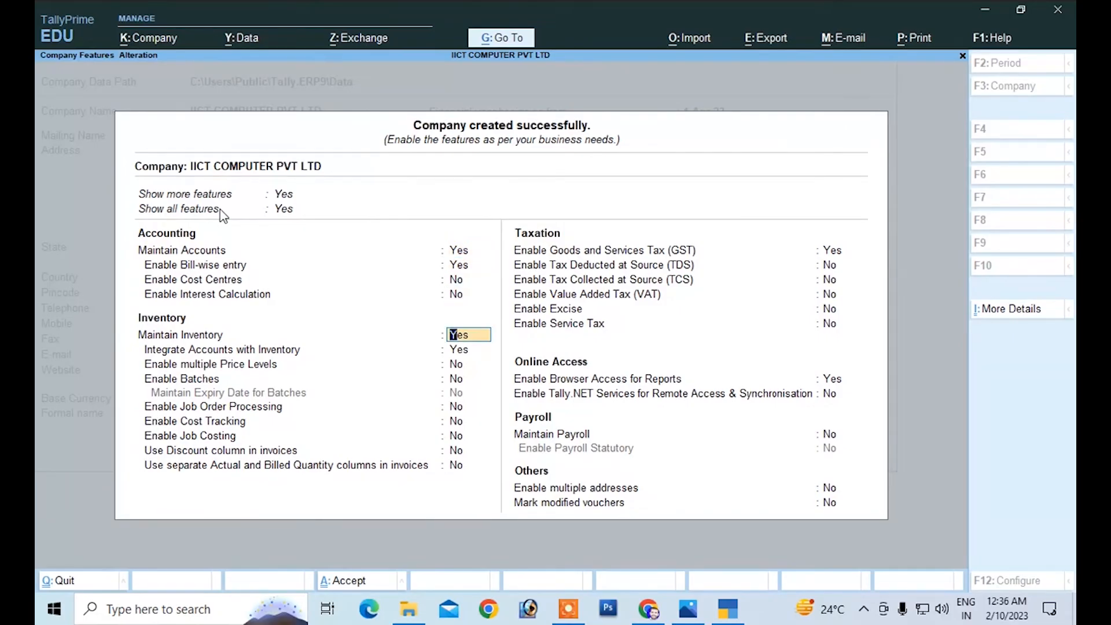
key(Return)
key(Return)
key(Return)
key(Return)
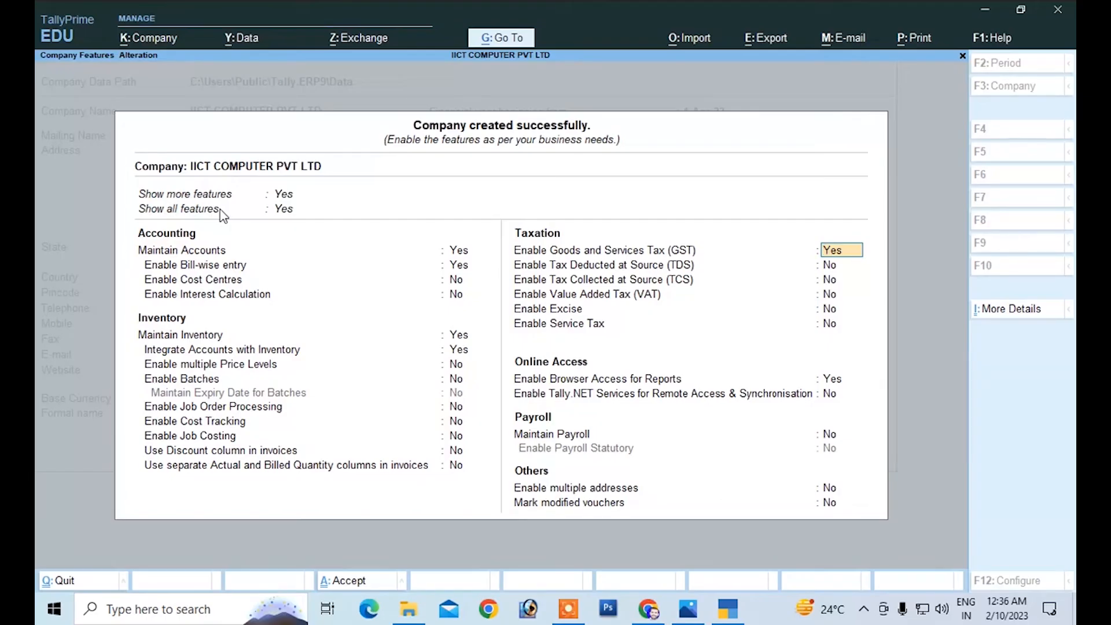
Step: Set Enable Goods and Services Tax (GST) to No and pass over the following taxation options
text(n)
key(Return)
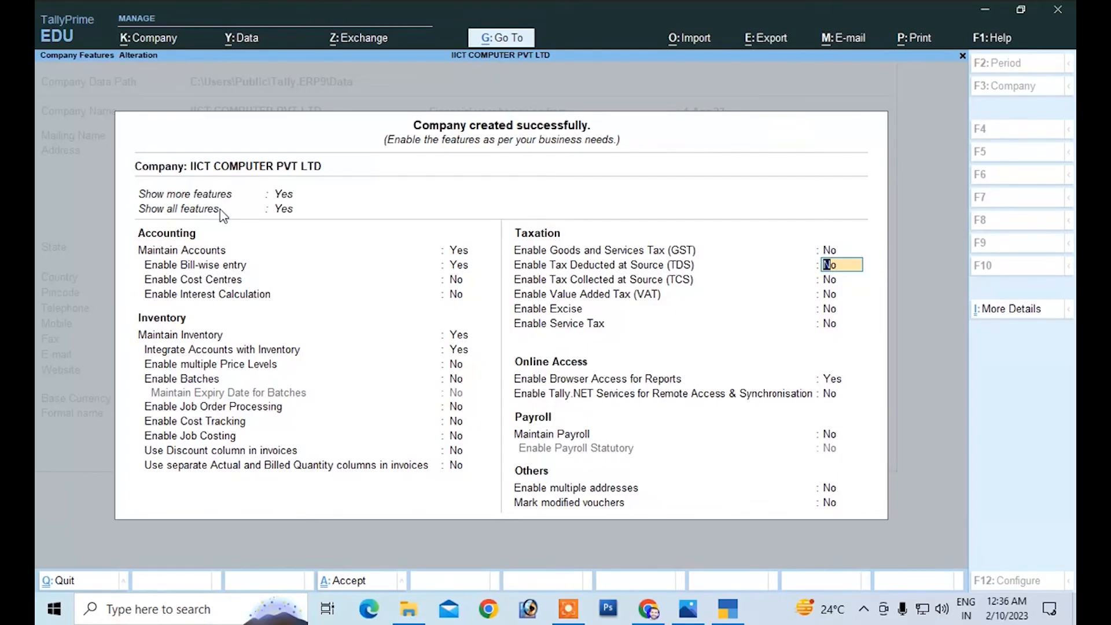
key(Up)
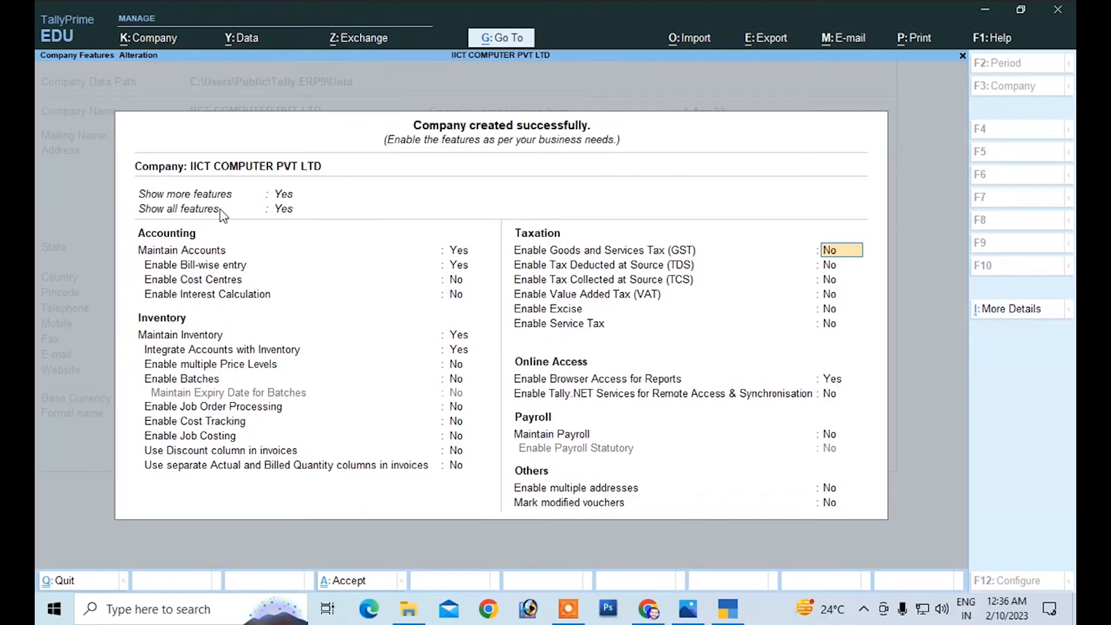
text(yn)
key(Return)
key(Return)
key(Return)
key(Return)
key(Return)
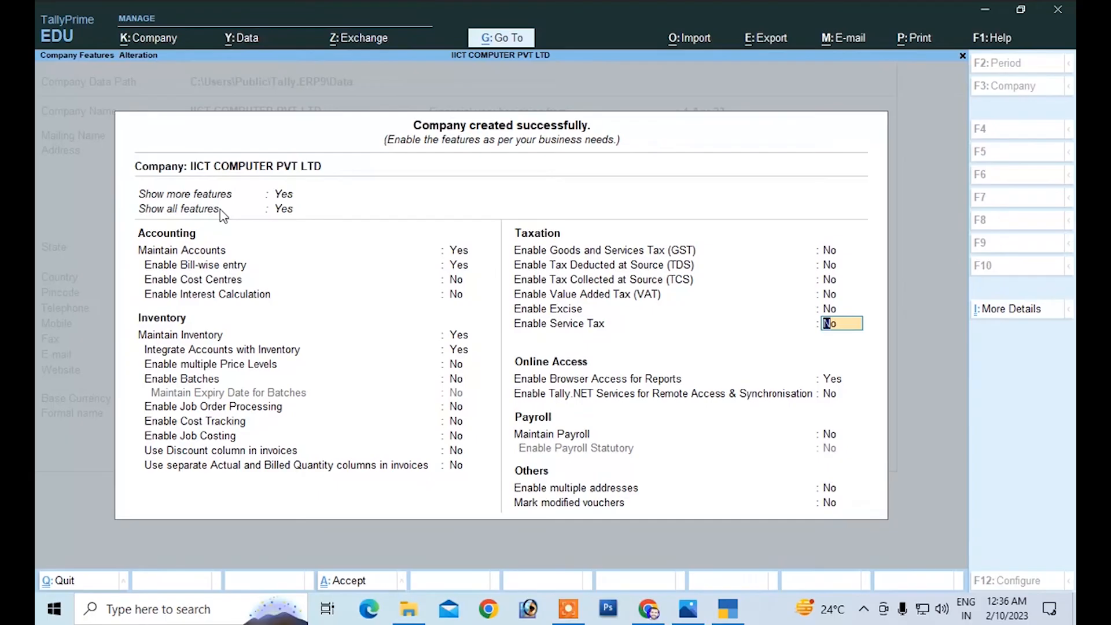
Step: Set Enable Goods and Services Tax (GST) to Yes and open the company's GST details
key(Up)
key(Up)
key(Up)
key(Up)
key(Up)
text(y)
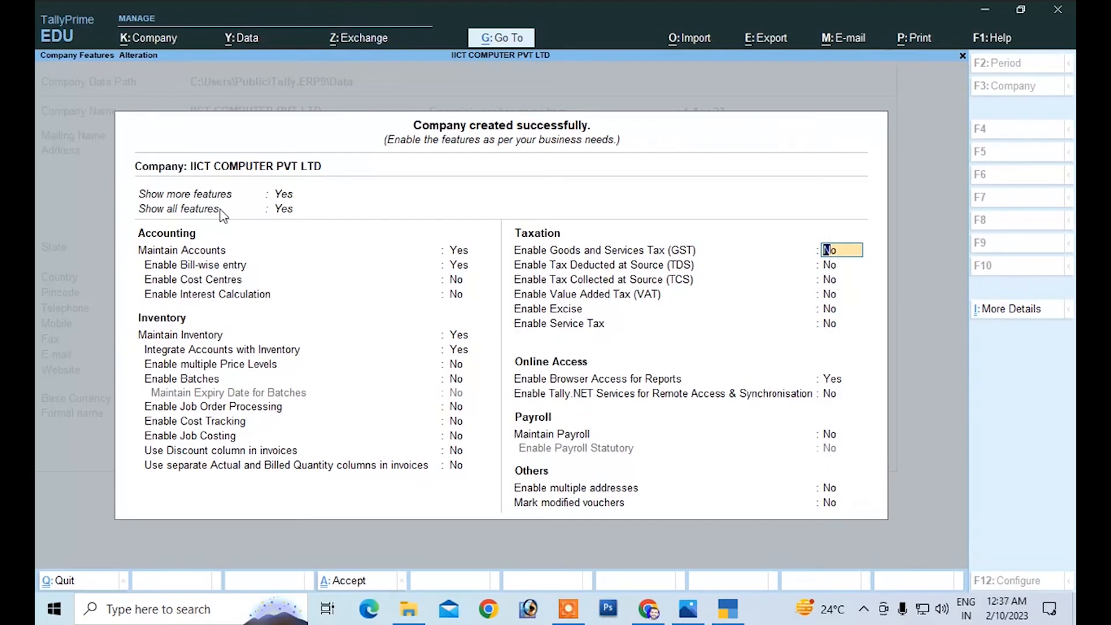
text(es)
key(Return)
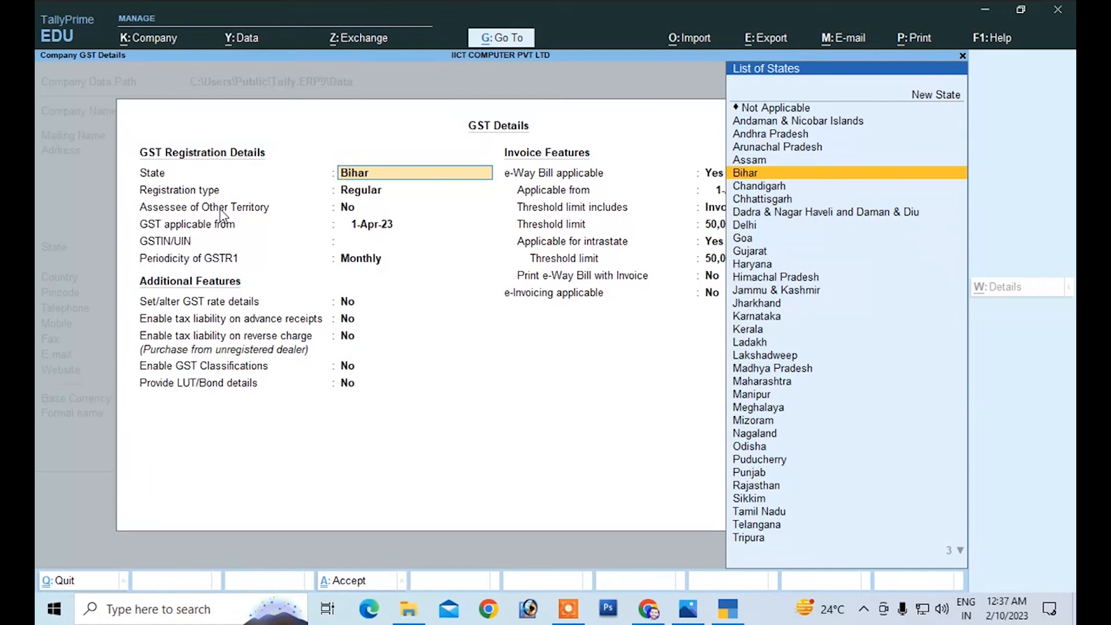
Step: Accept Bihar as state, Regular registration, No for Assessee of Other Territory, and 1-Apr-23 as the GST applicable date
key(Return)
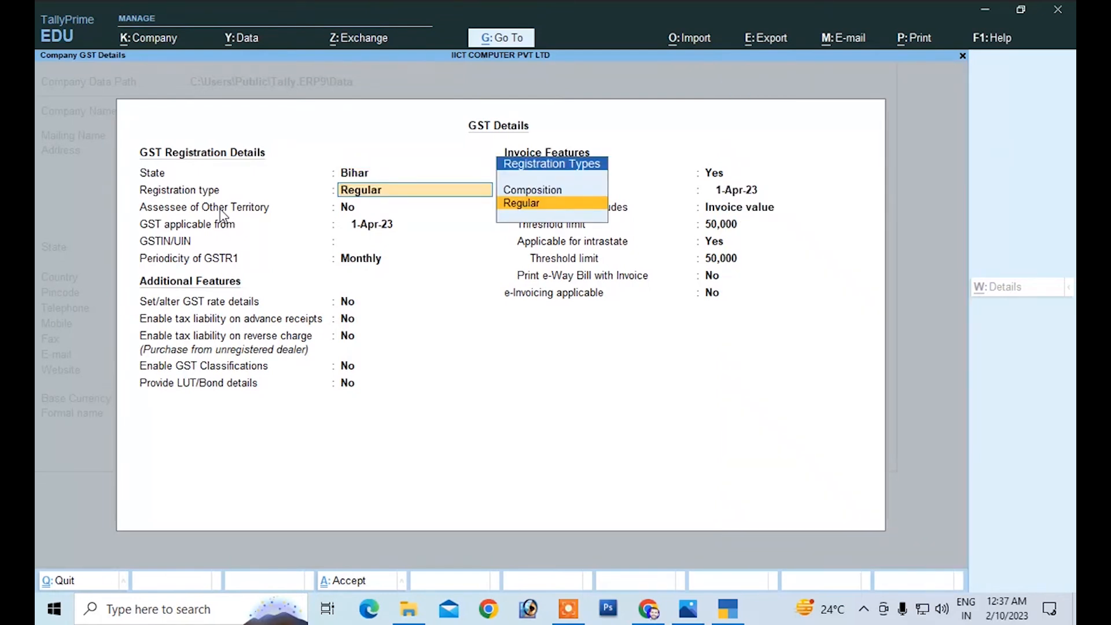
key(Return)
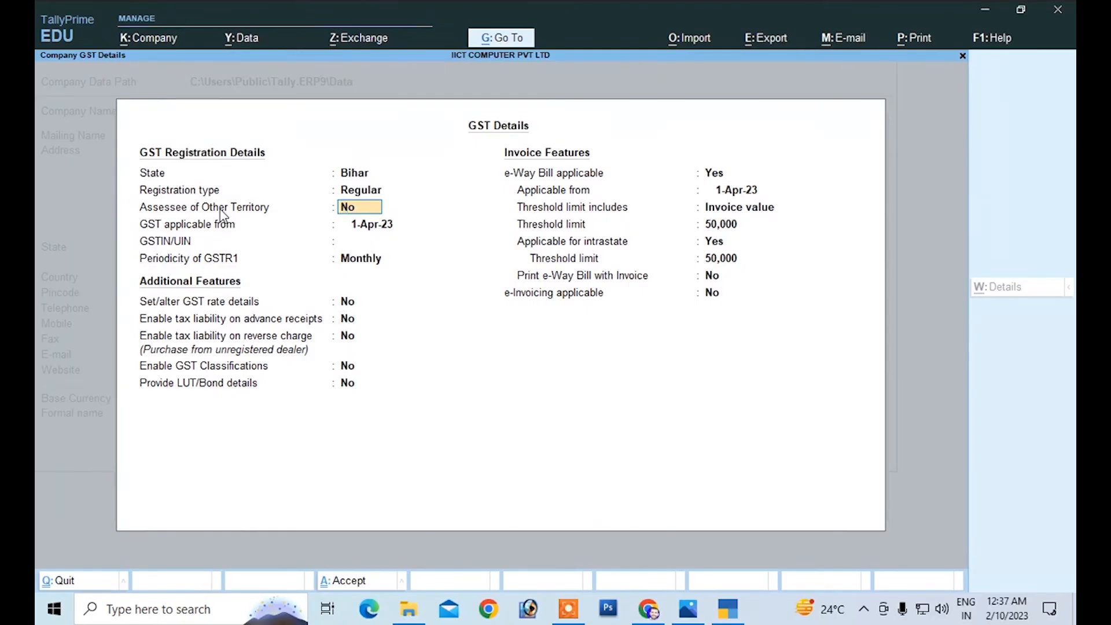
key(Return)
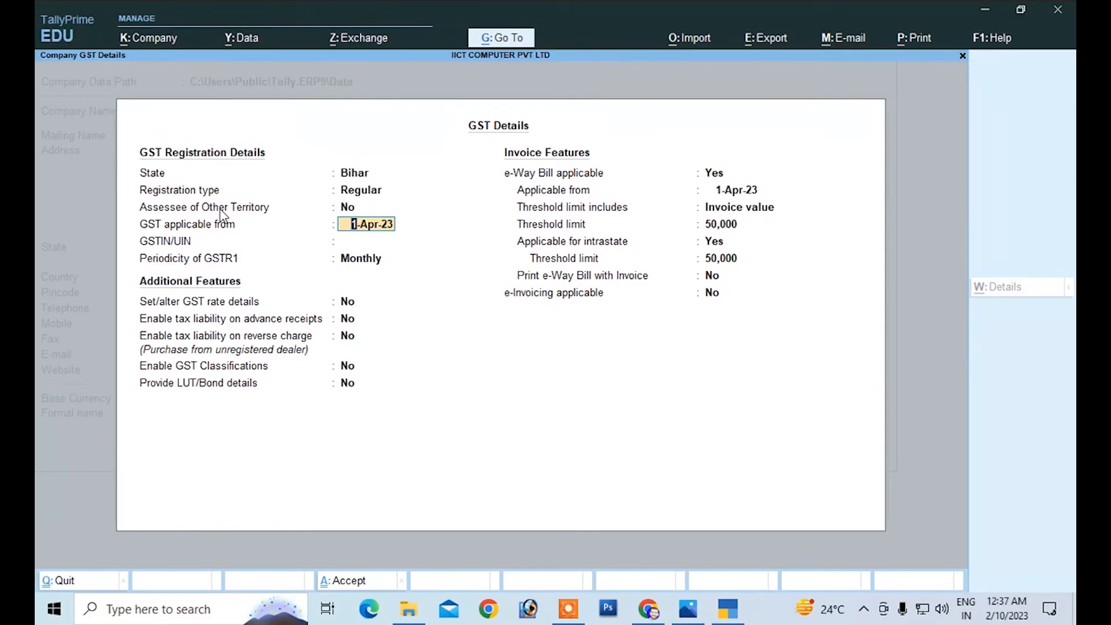
key(Return)
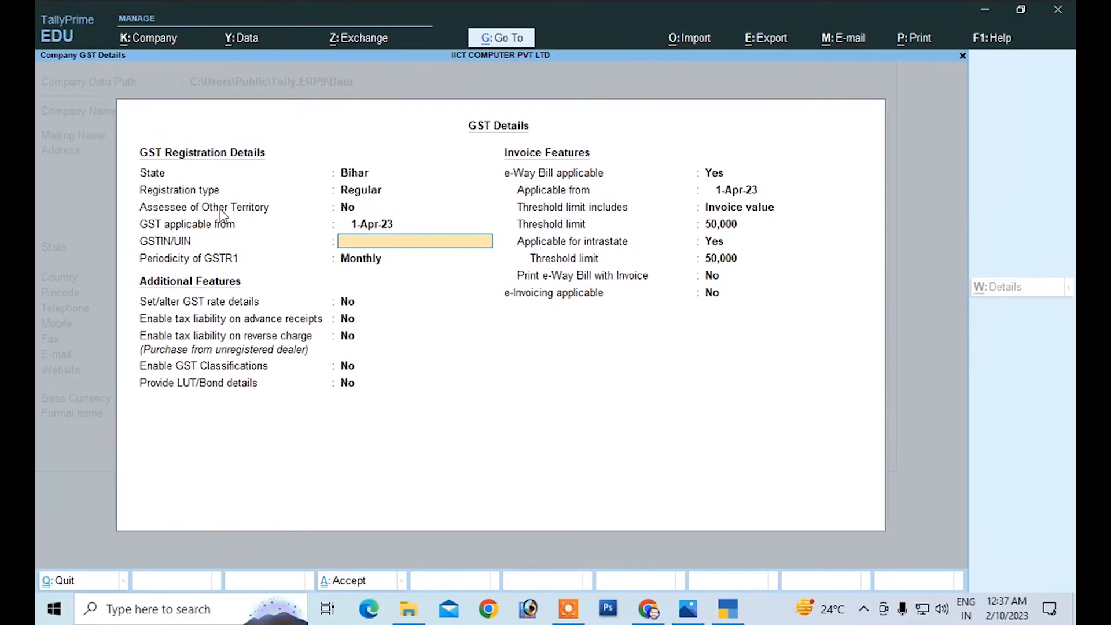
Step: Enter the company's GSTIN/UIN and set the periodicity of GSTR1 to Quarterly
key(Return)
key(Return)
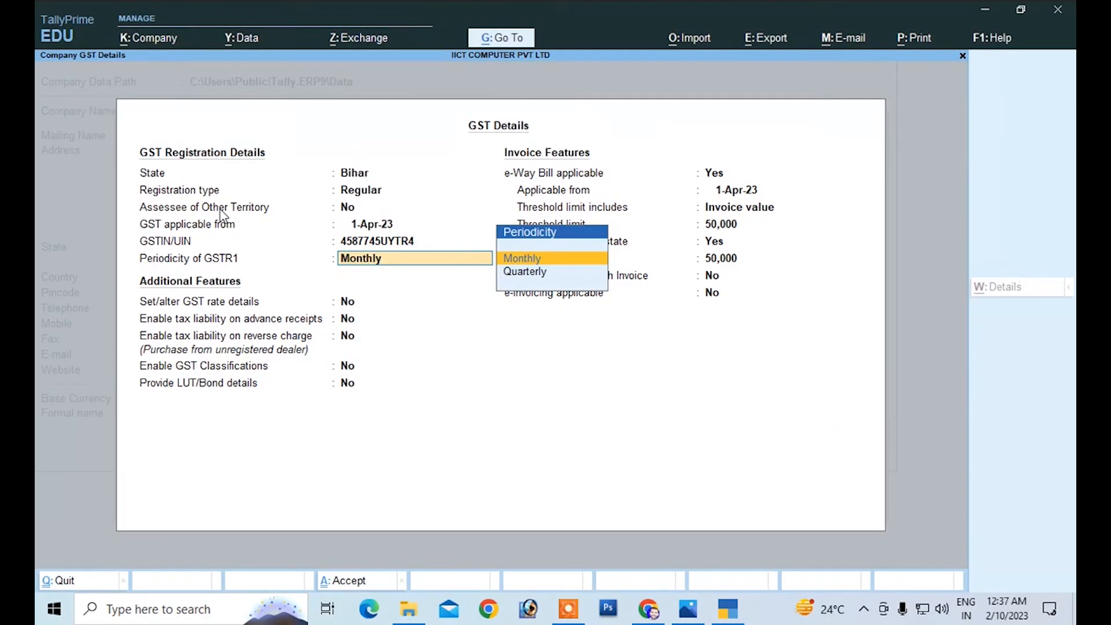
key(Down)
key(Return)
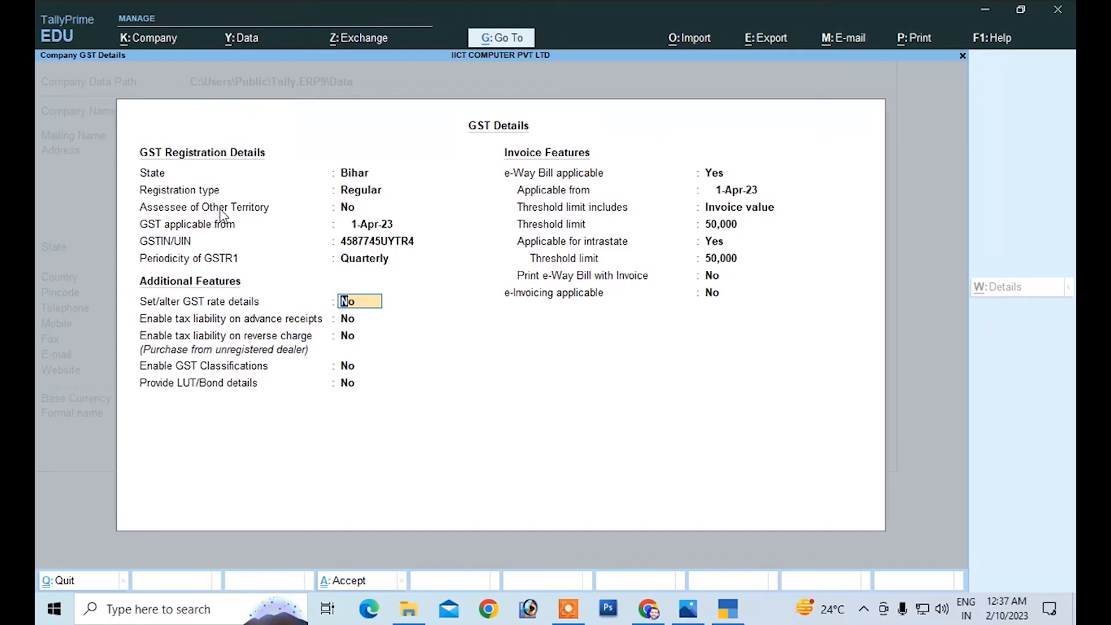
Step: Keep the additional and invoice features at their defaults and save the GST details
key(Down)
key(Down)
key(Down)
key(Down)
key(Down)
key(Down)
key(Down)
key(Down)
key(Down)
key(Down)
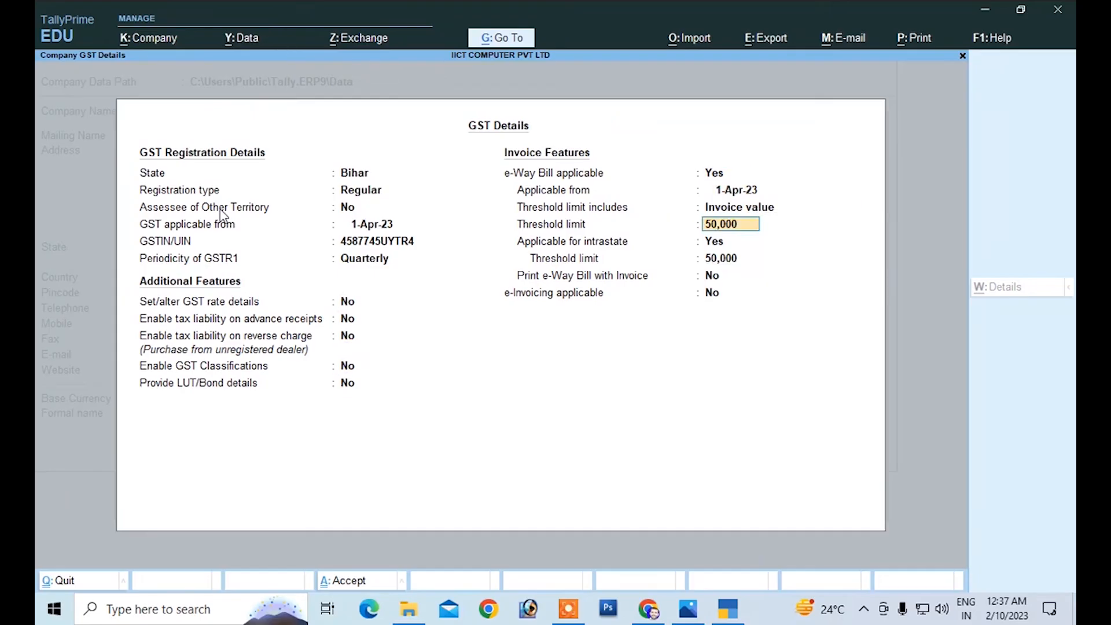
key(Down)
key(Down)
key(Return)
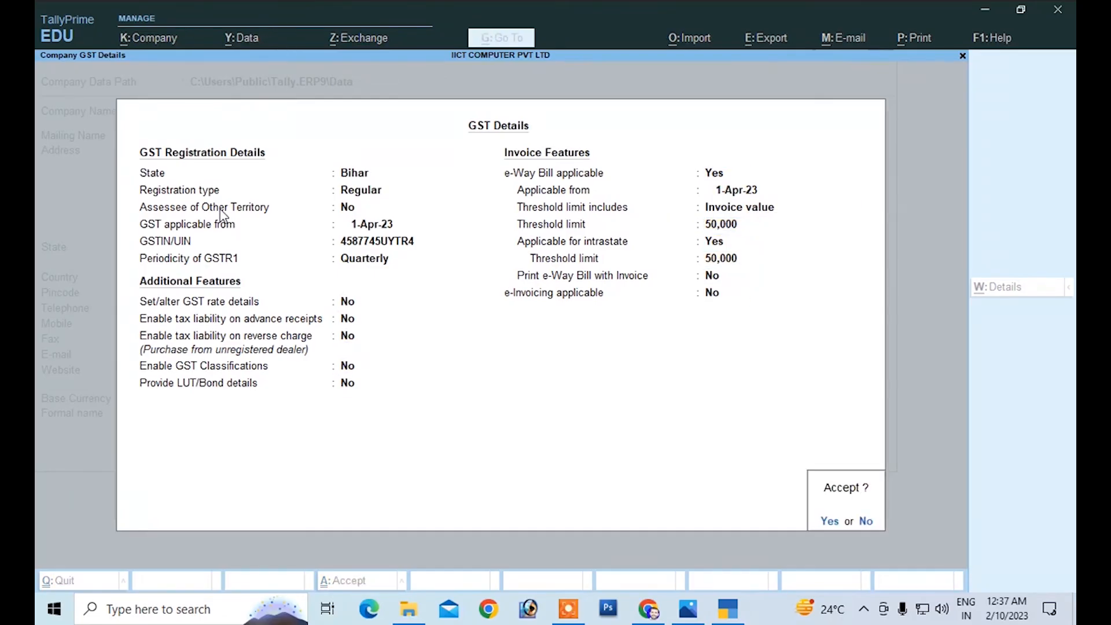
key(Return)
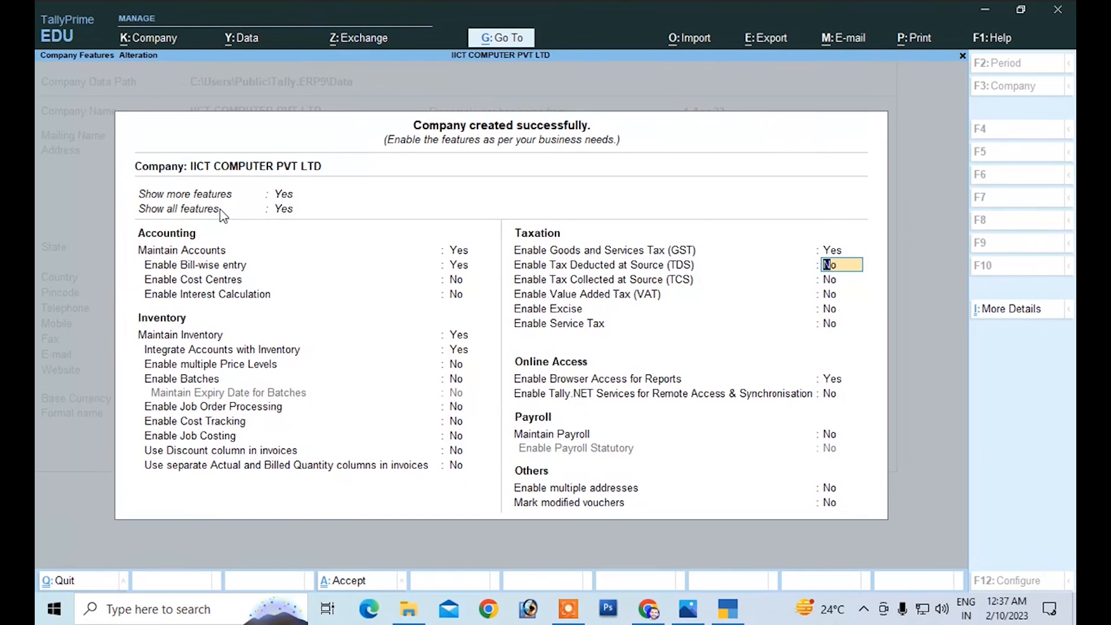
Step: Keep the remaining taxation, online access, payroll and other features as they are and save the company features
key(Down)
key(Down)
key(Down)
key(Down)
key(Down)
key(Down)
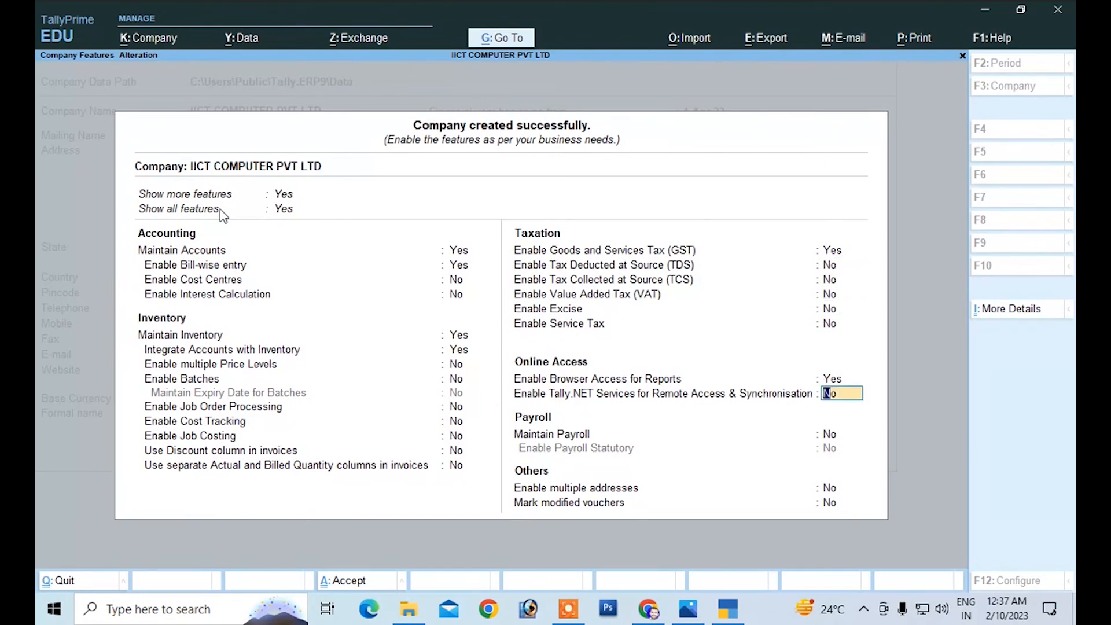
key(Down)
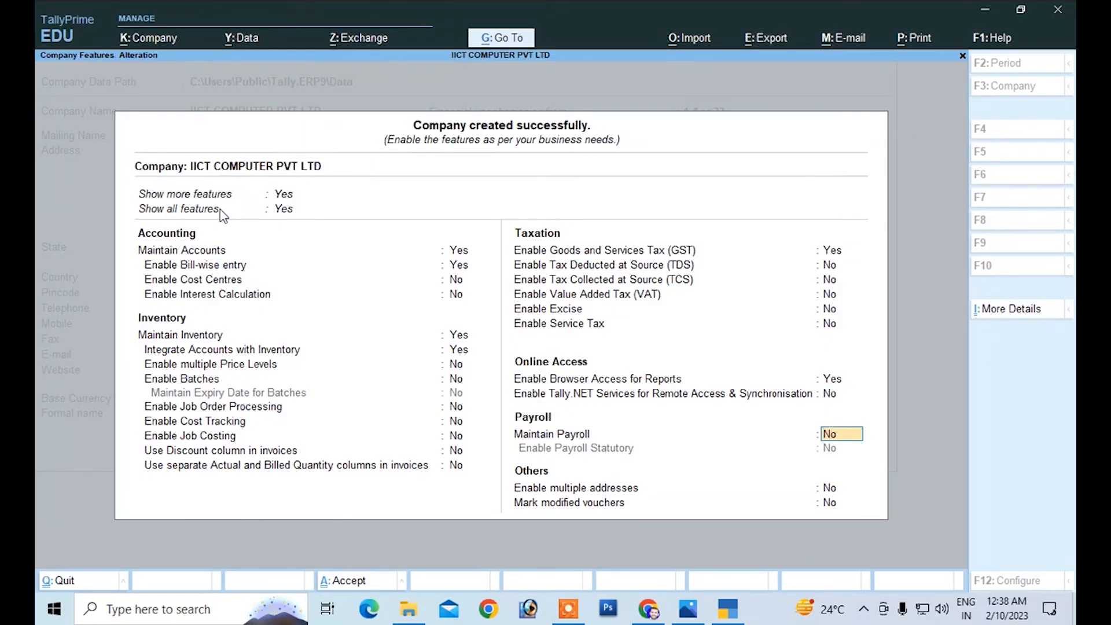
key(Down)
key(Return)
key(Return)
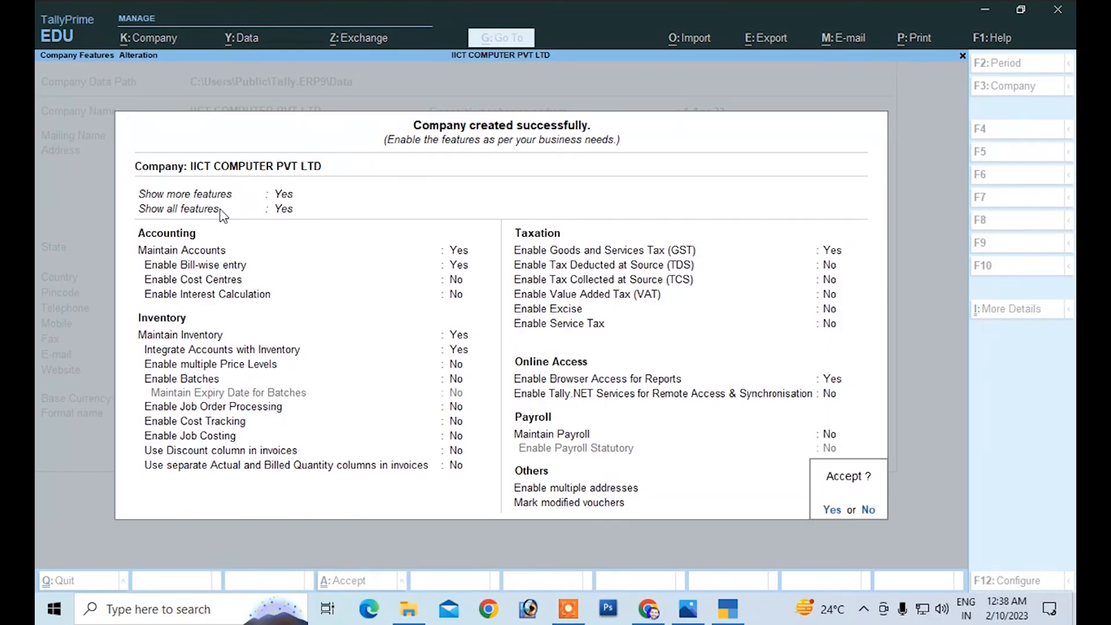
key(Return)
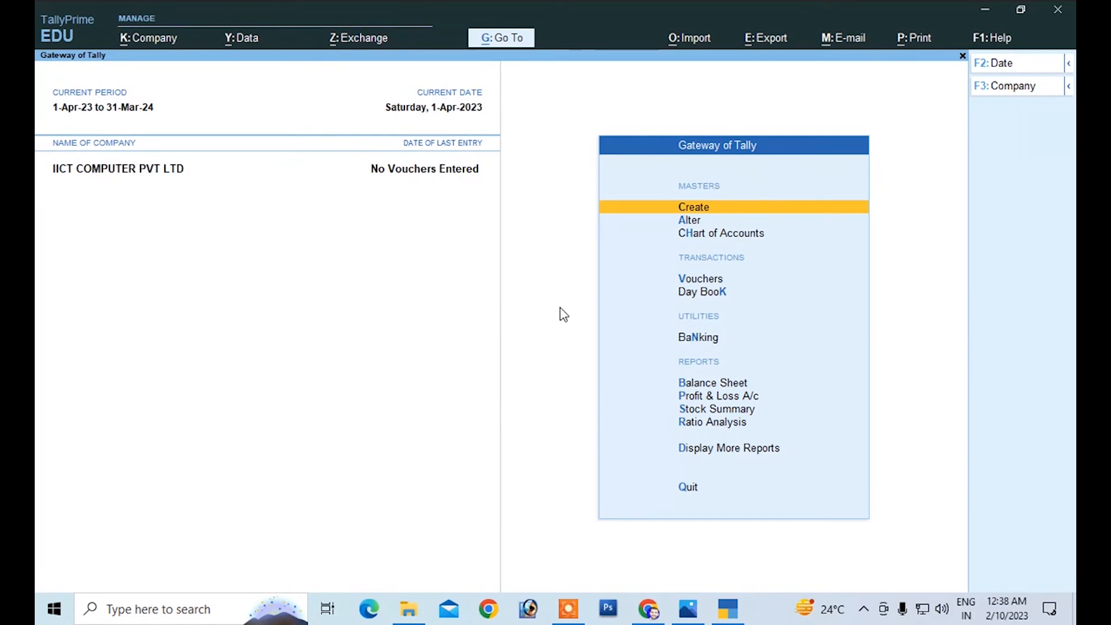
key(ctrl)
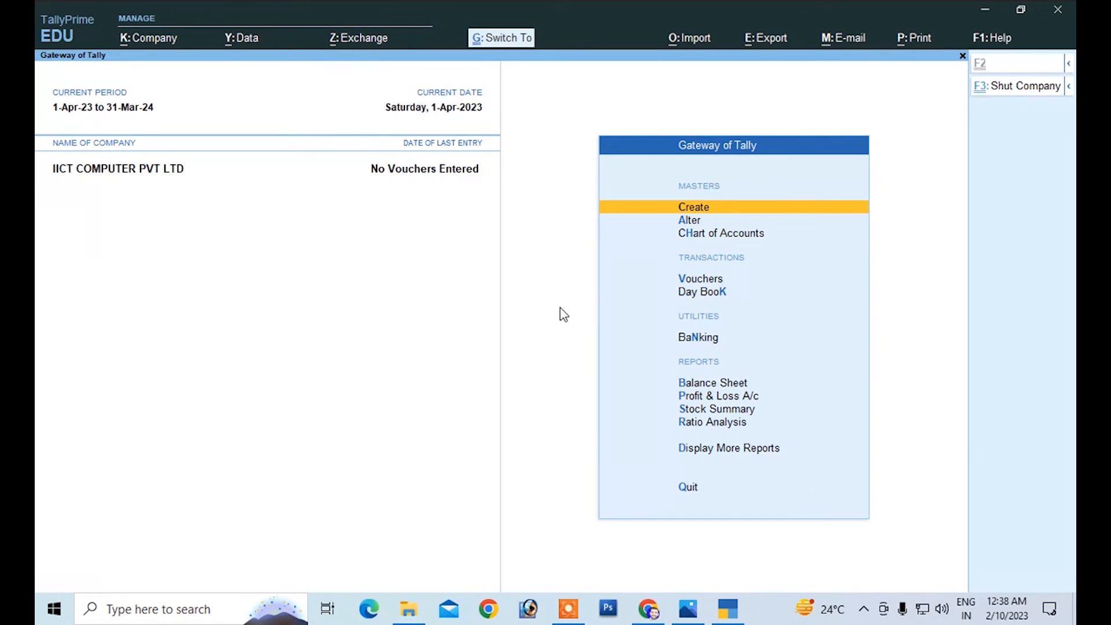
Step: Calculate 5+5 in the built-in calculator and return to the Gateway of Tally
key(ctrl+n)
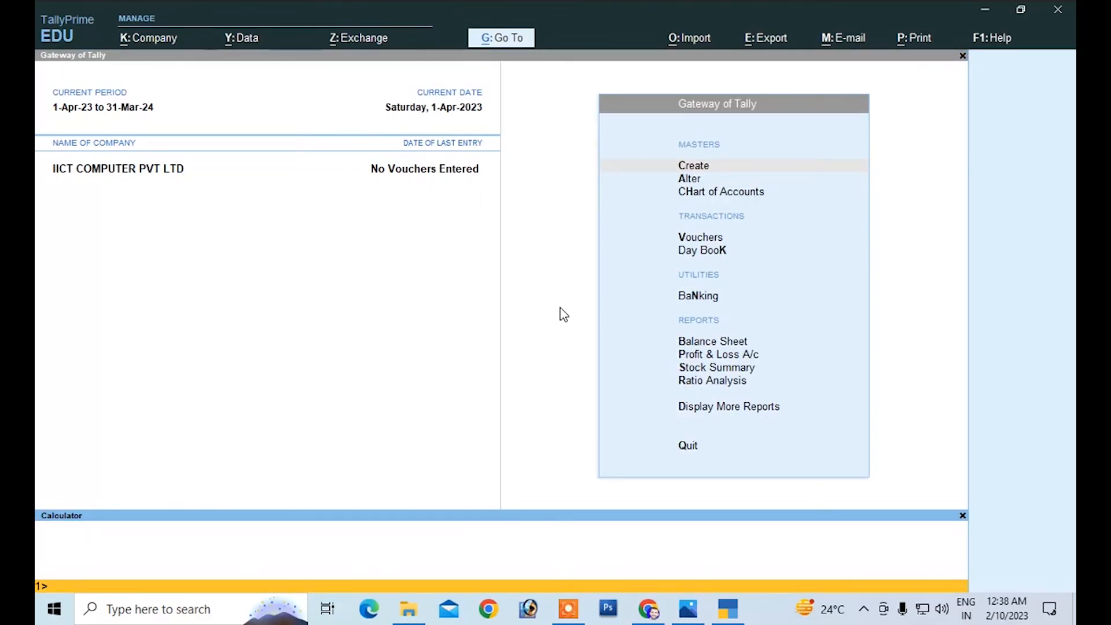
text(5+5)
key(Return)
click(539, 230)
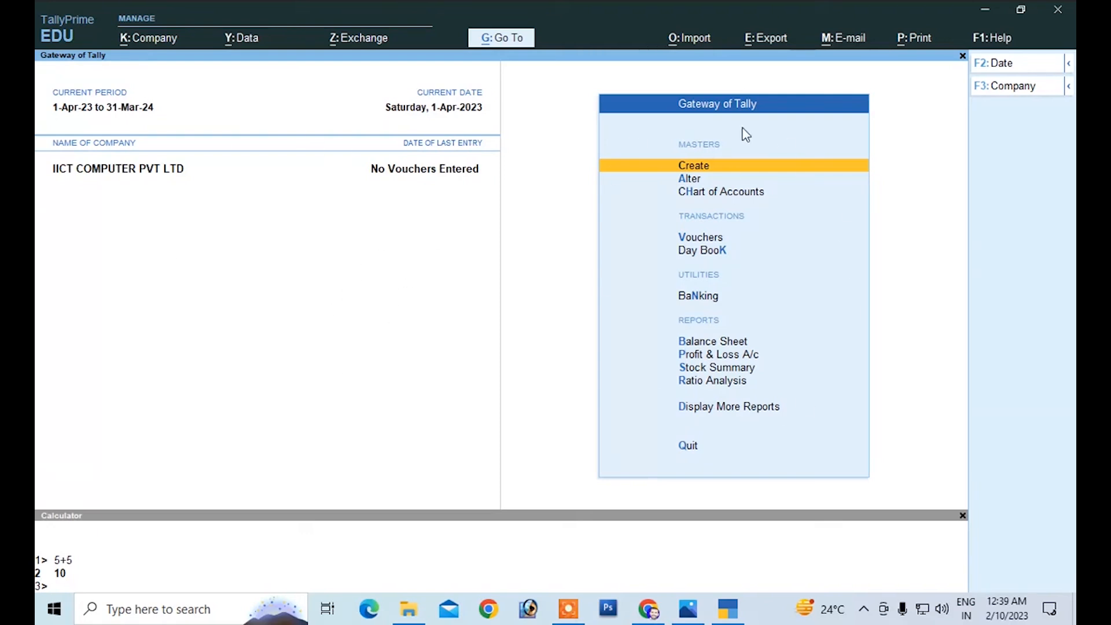
Step: View the master lists offered for creation and for alteration, closing each without choosing a master
key(Return)
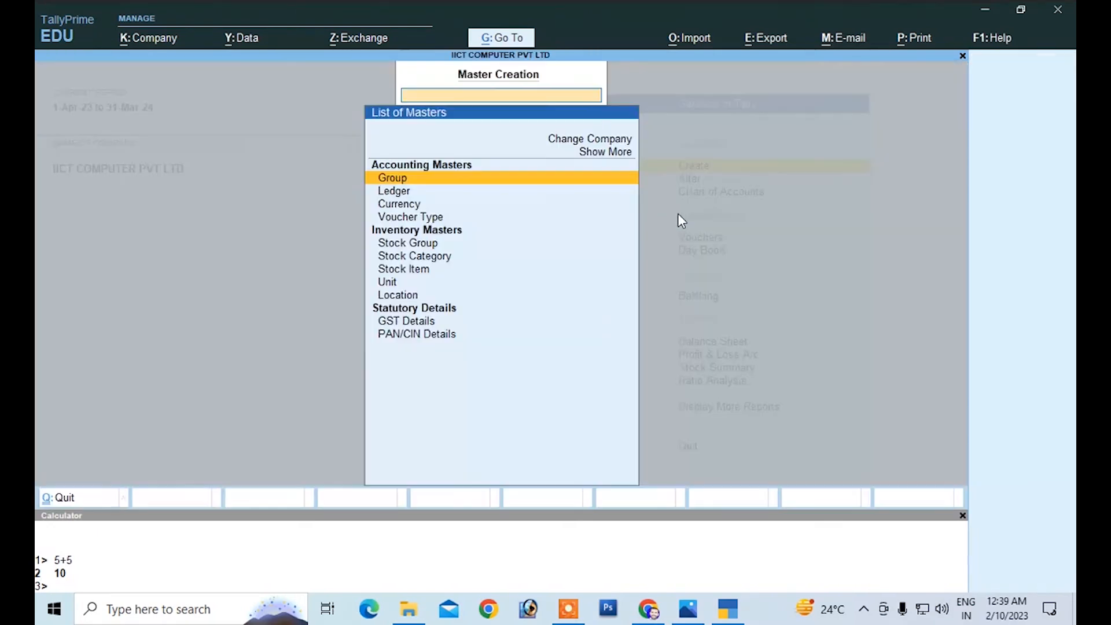
key(Escape)
key(Down)
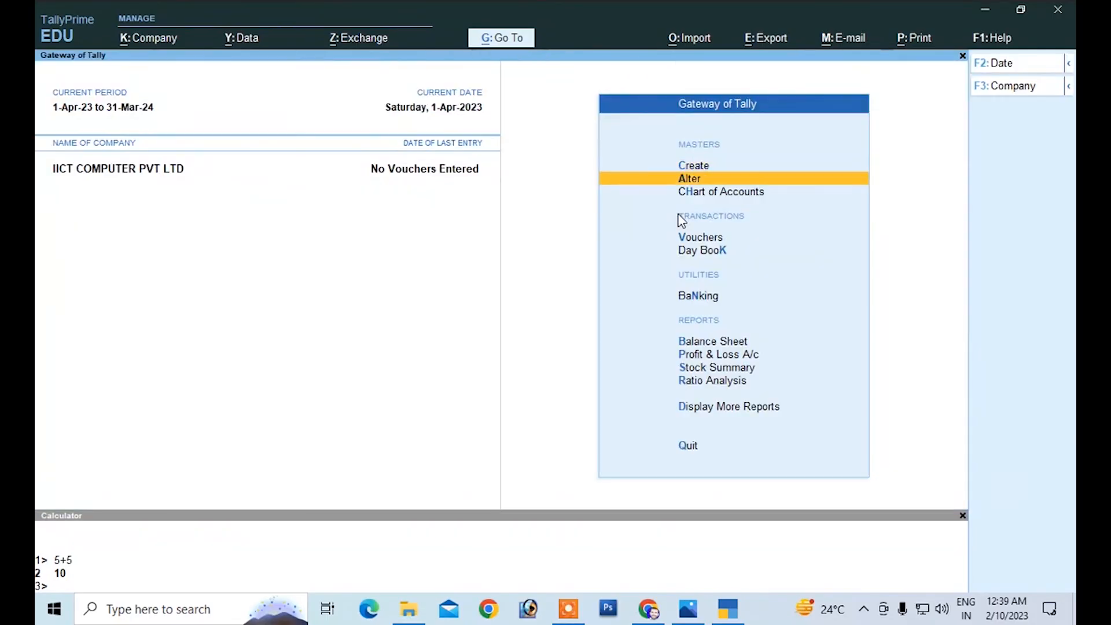
key(Return)
key(Escape)
Step: Open IICT COMPUTER PVT LTD for alteration and keep its name, address, state and contact details as far as the website
click(995, 88)
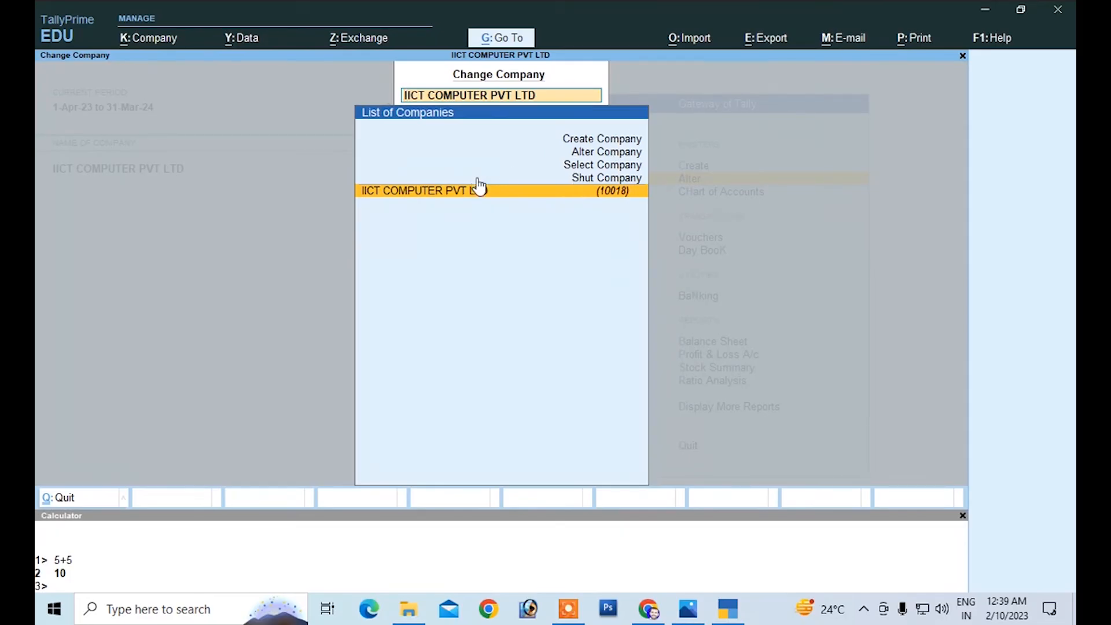
click(596, 158)
click(596, 160)
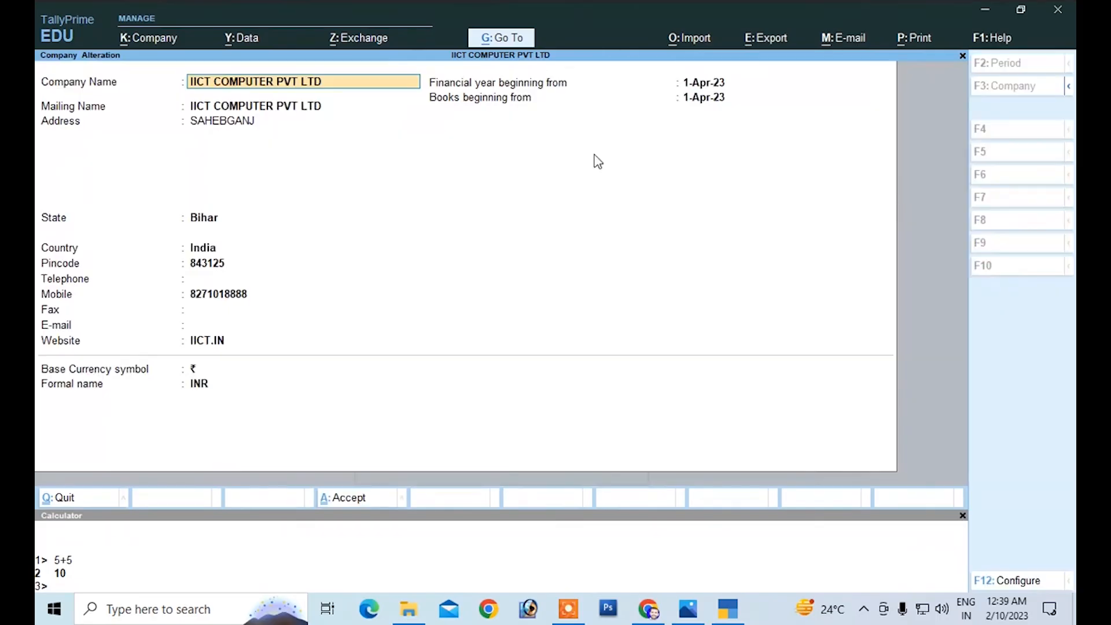
key(Return)
key(Return)
key(Return)
key(Return)
key(Return)
key(Return)
key(Return)
key(Return)
key(Return)
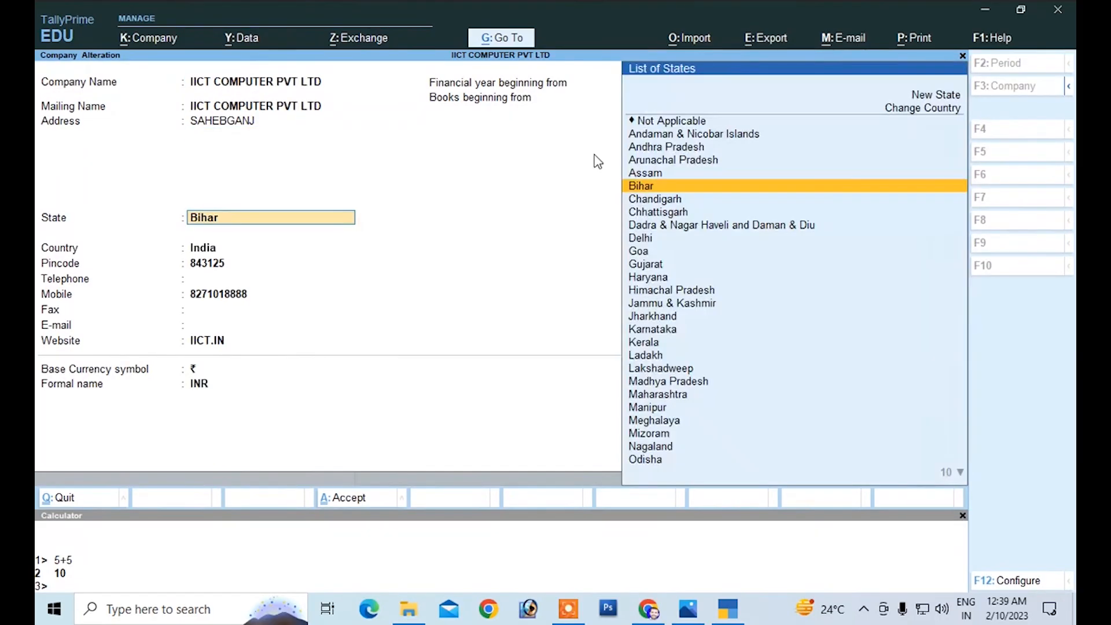
key(Return)
key(Return)
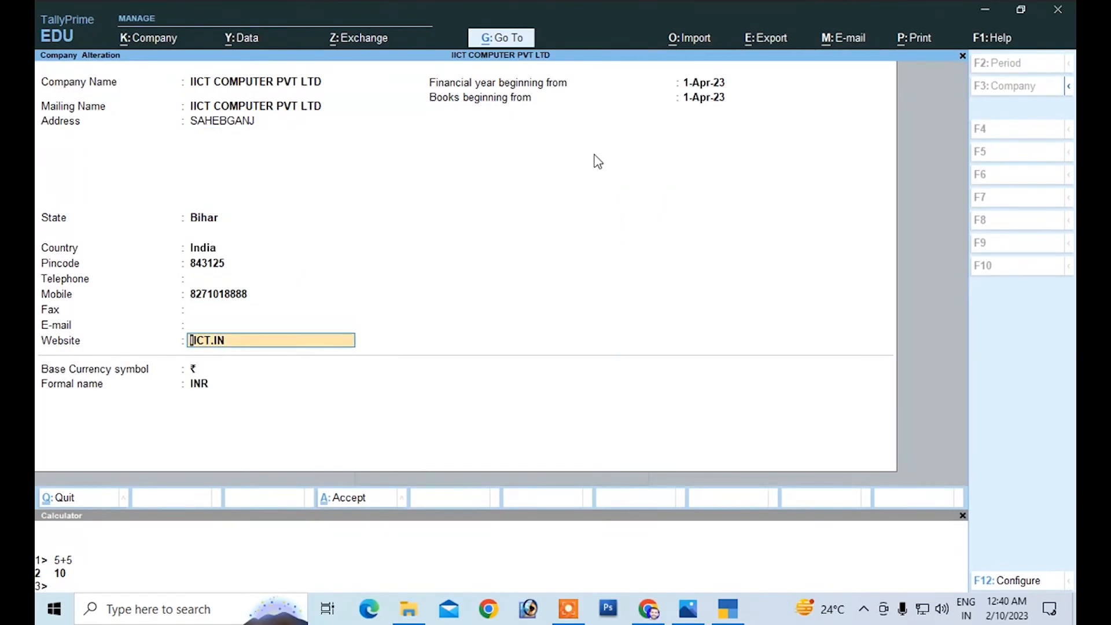
Step: Replace the company's website with iictsahebganj.in
text(IICT)
key(BackSpace)
key(BackSpace)
key(BackSpace)
text(iictsahebganj.in)
key(Return)
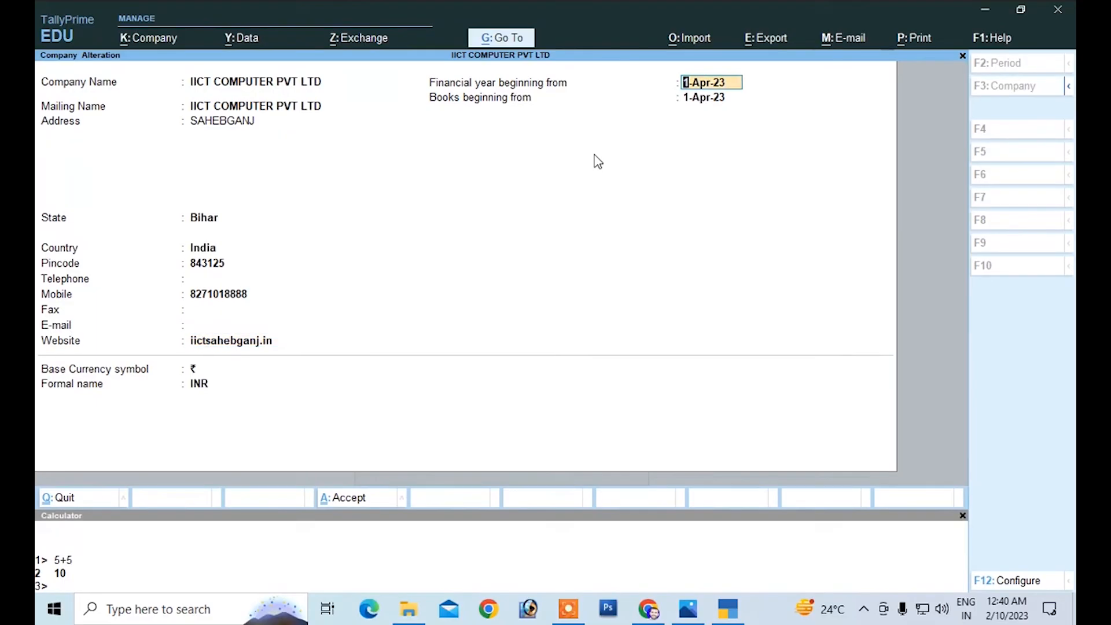
Step: Keep the financial year, books beginning date and base currency details as they are and save the company alteration
key(Return)
key(Return)
key(Return)
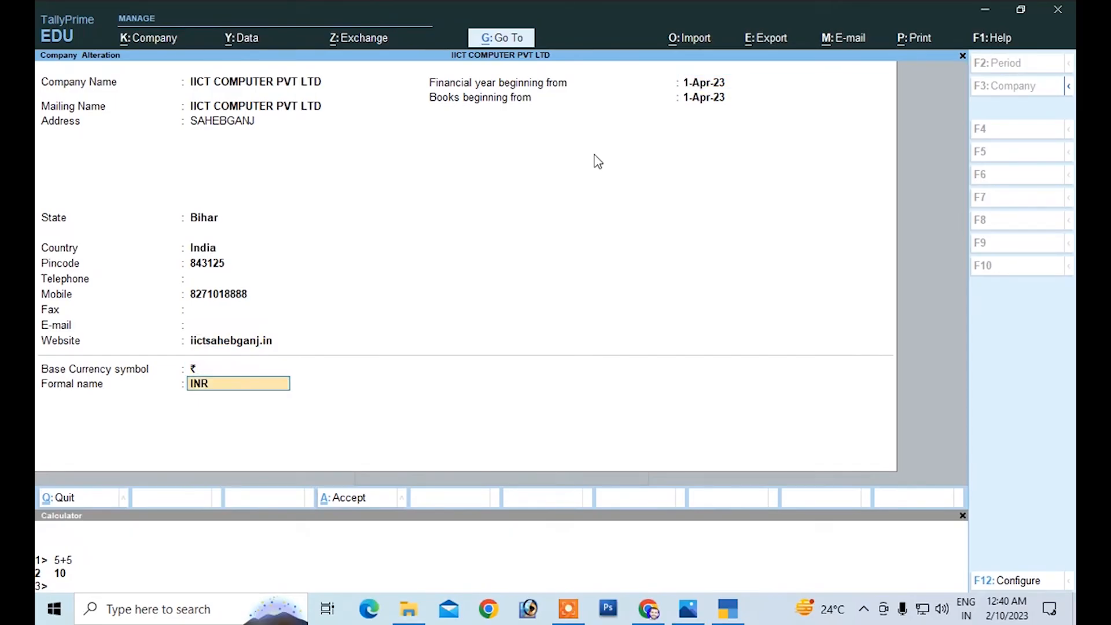
key(Return)
key(Return)
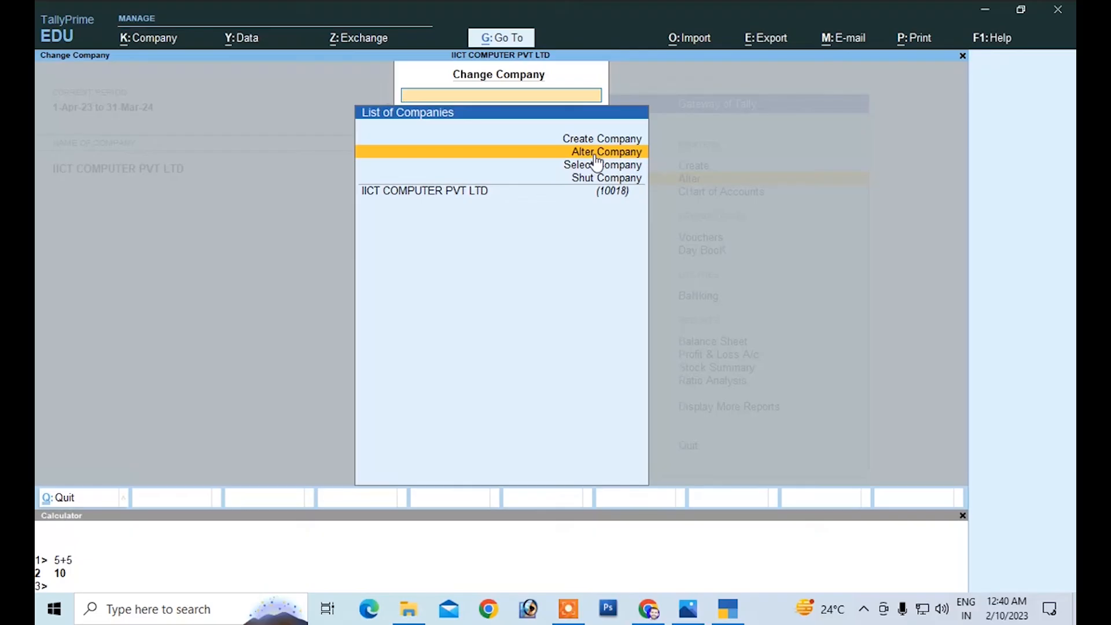
Step: Shut the company IICT COMPUTER PVT LTD
key(Down)
key(Down)
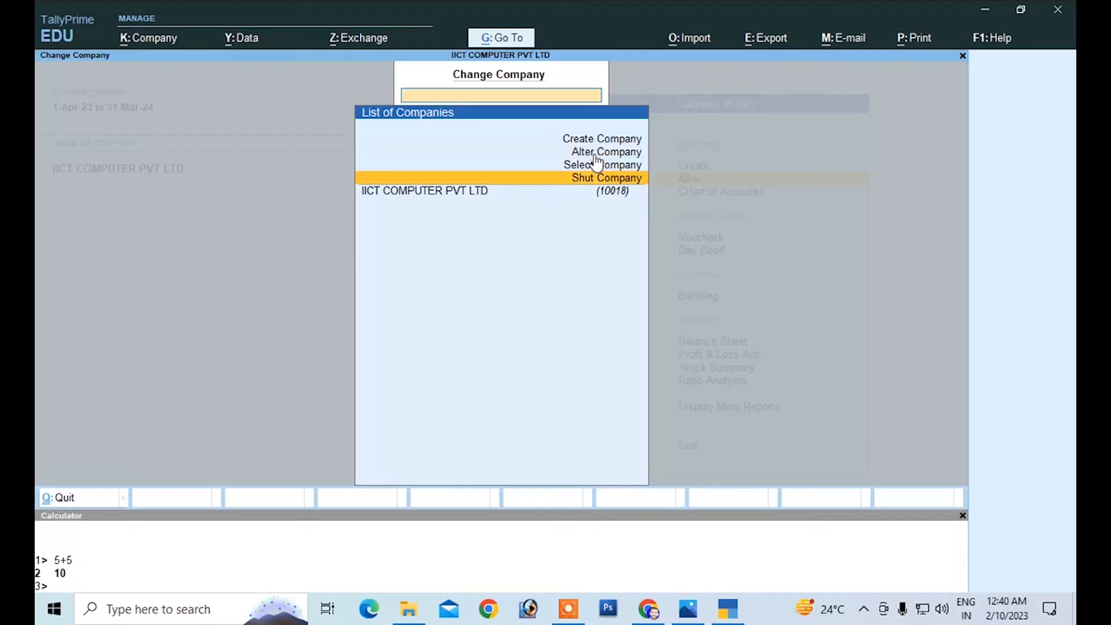
key(Return)
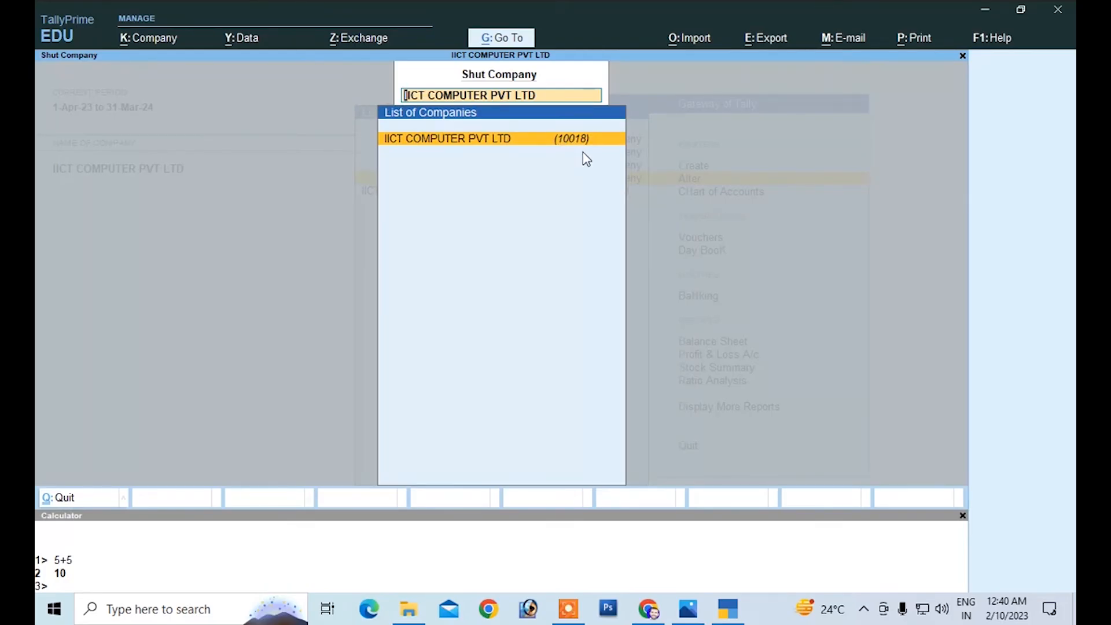
key(Return)
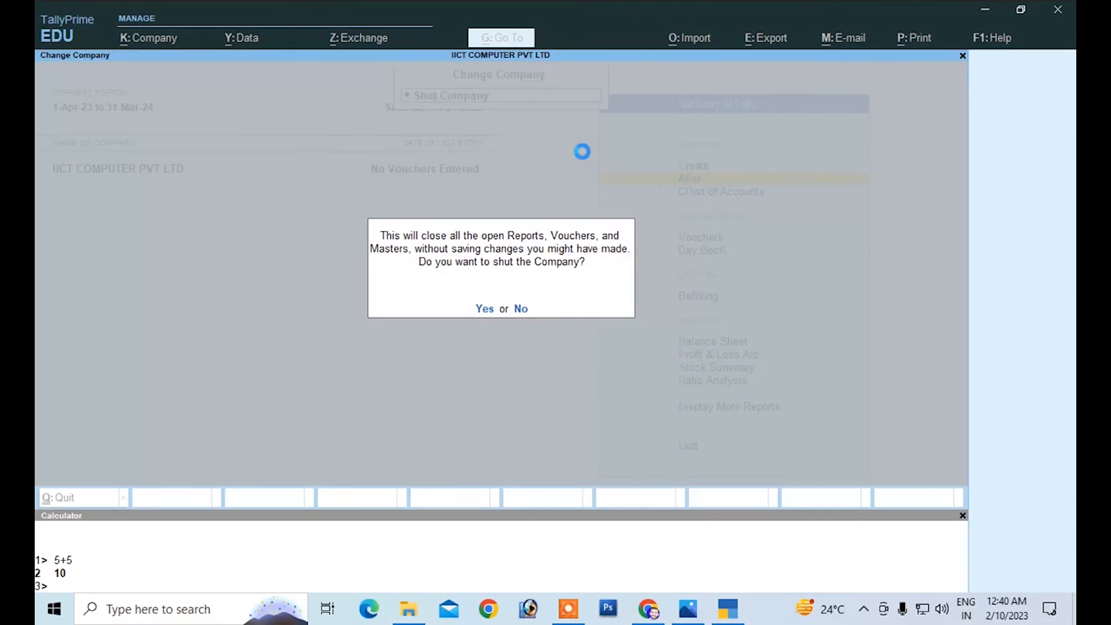
key(y)
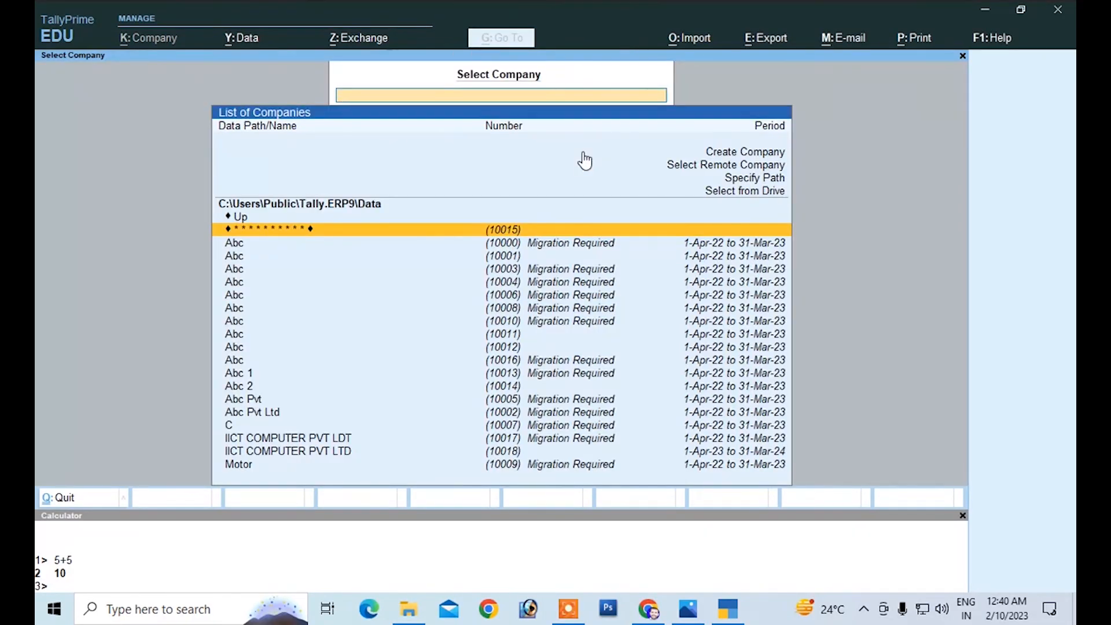
Step: Leave the company selection and quit TallyPrime to return to the desktop
key(Escape)
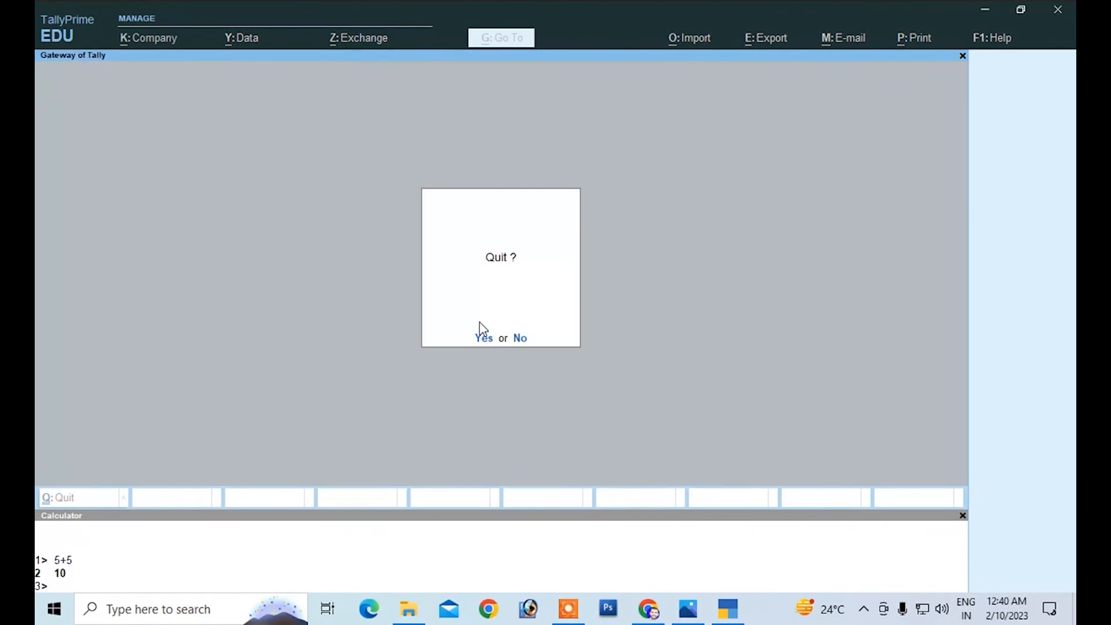
click(484, 338)
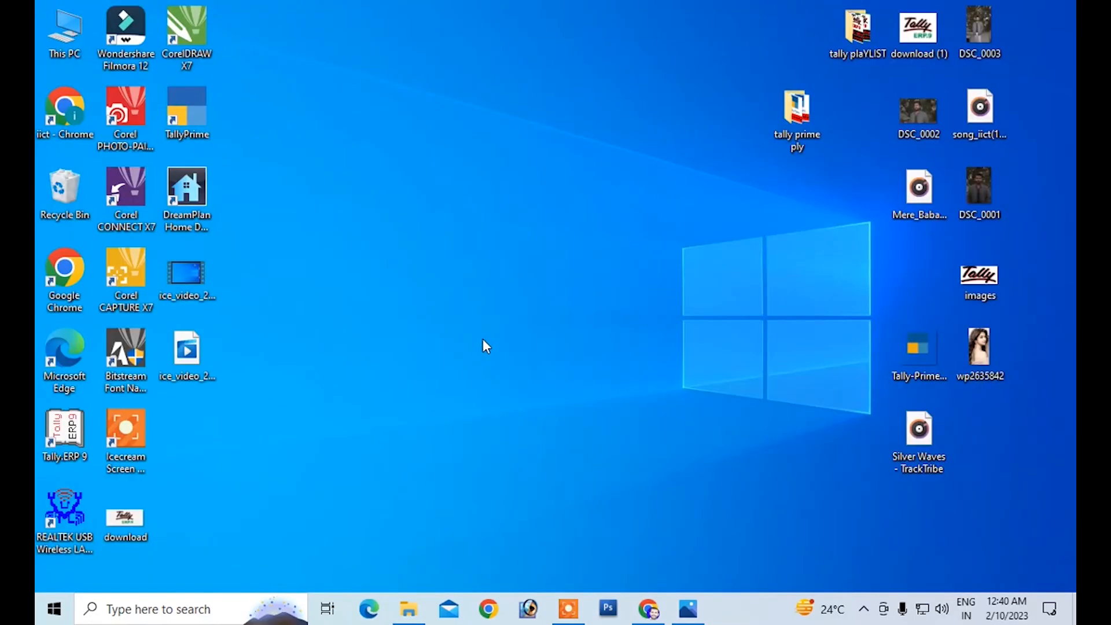
right_click(366, 146)
click(400, 193)
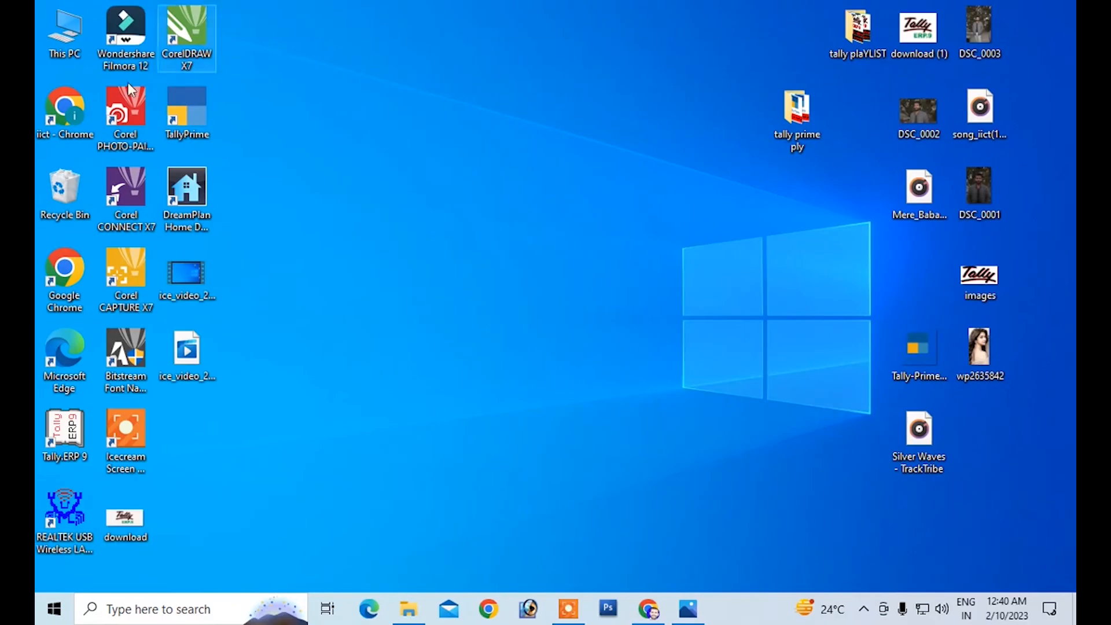
Step: Launch TallyPrime again, continue in Educational Mode and dismiss the migration of the company Abc
double_click(193, 98)
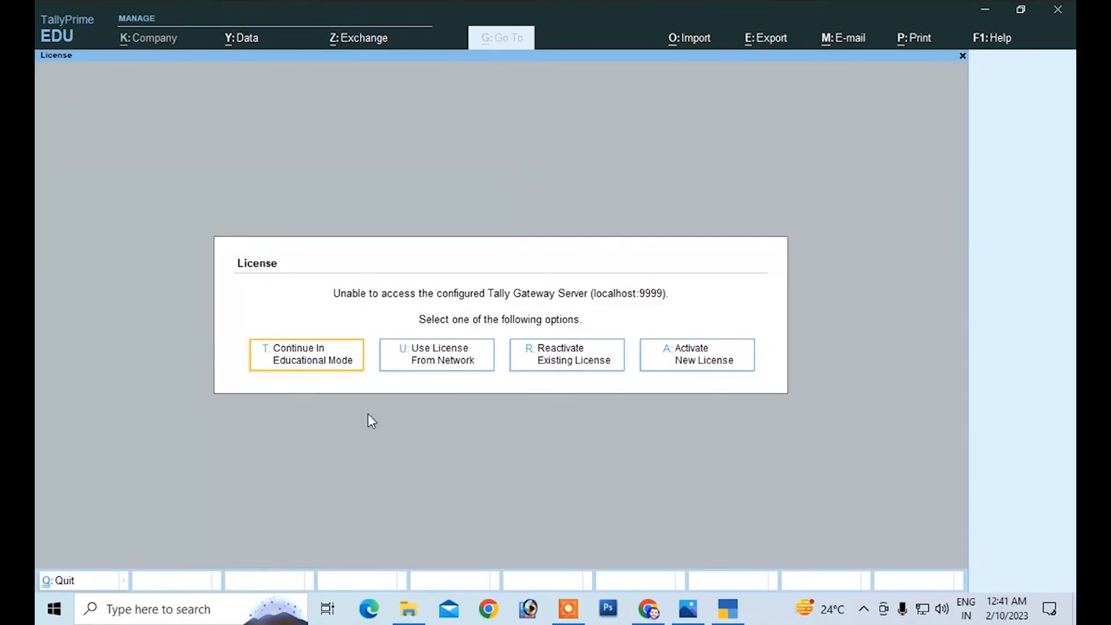
key(Escape)
key(Escape)
key(Escape)
click(290, 365)
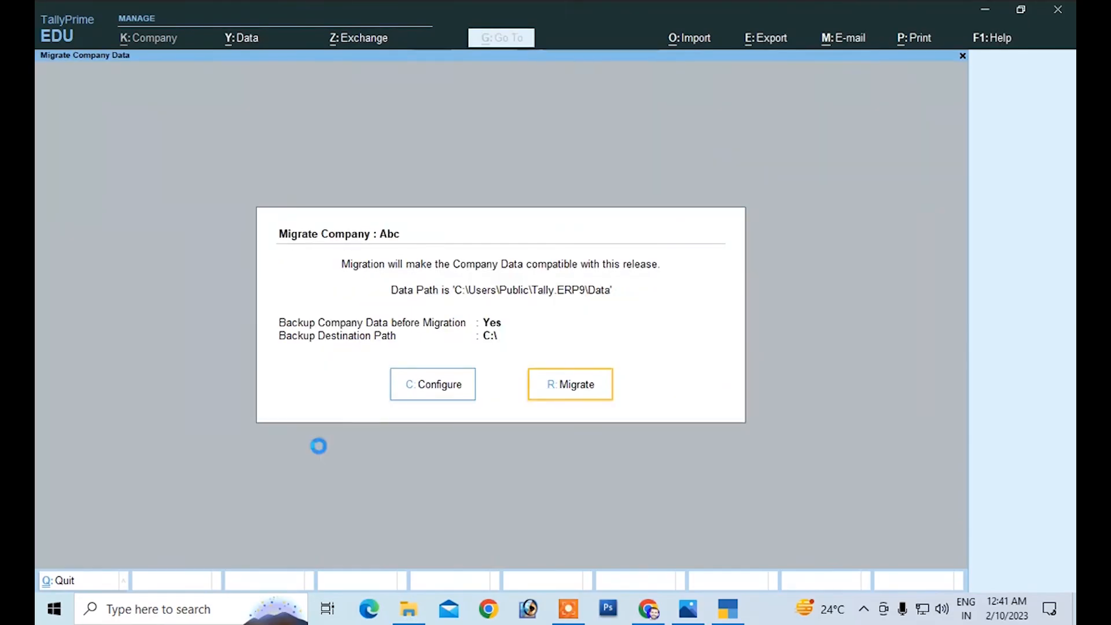
key(Escape)
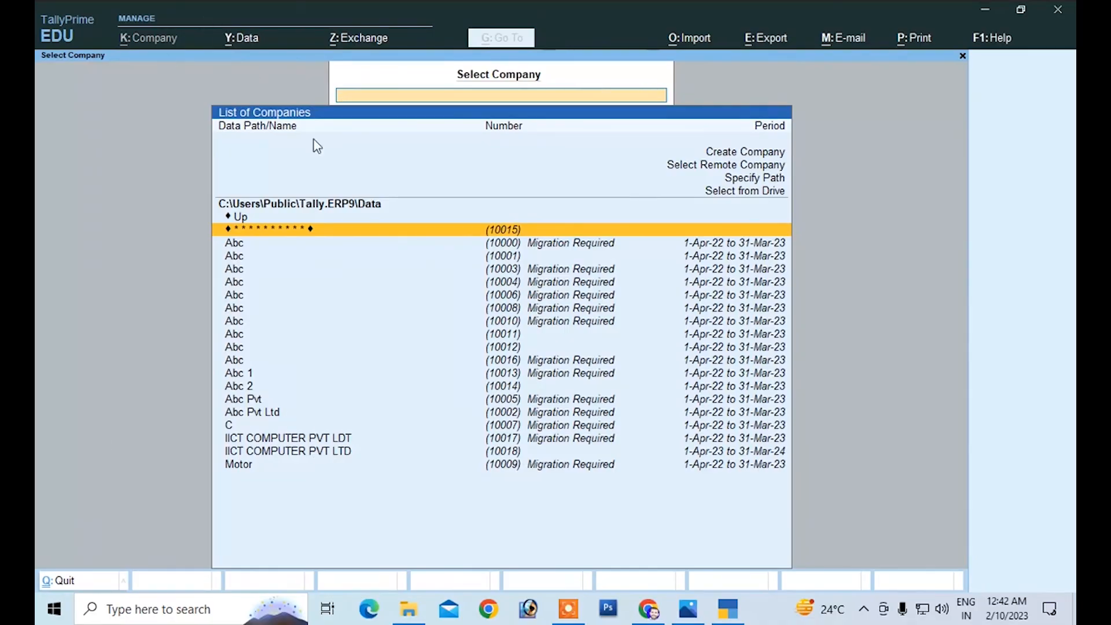
Step: Open the existing company IICT COMPUTER PVT LTD from the list of companies
click(699, 173)
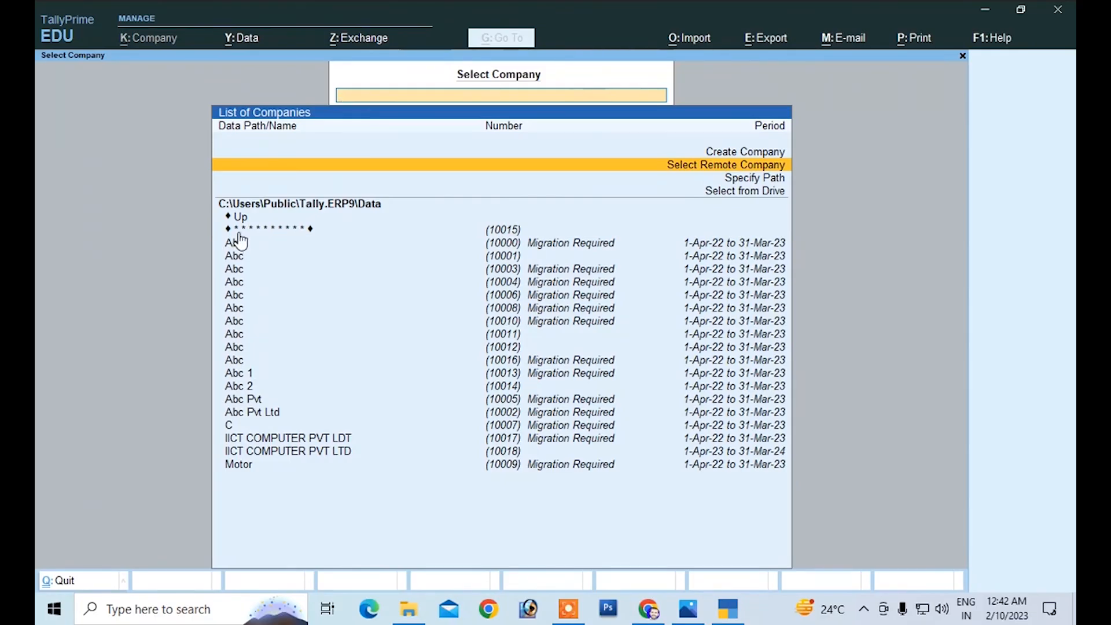
click(503, 455)
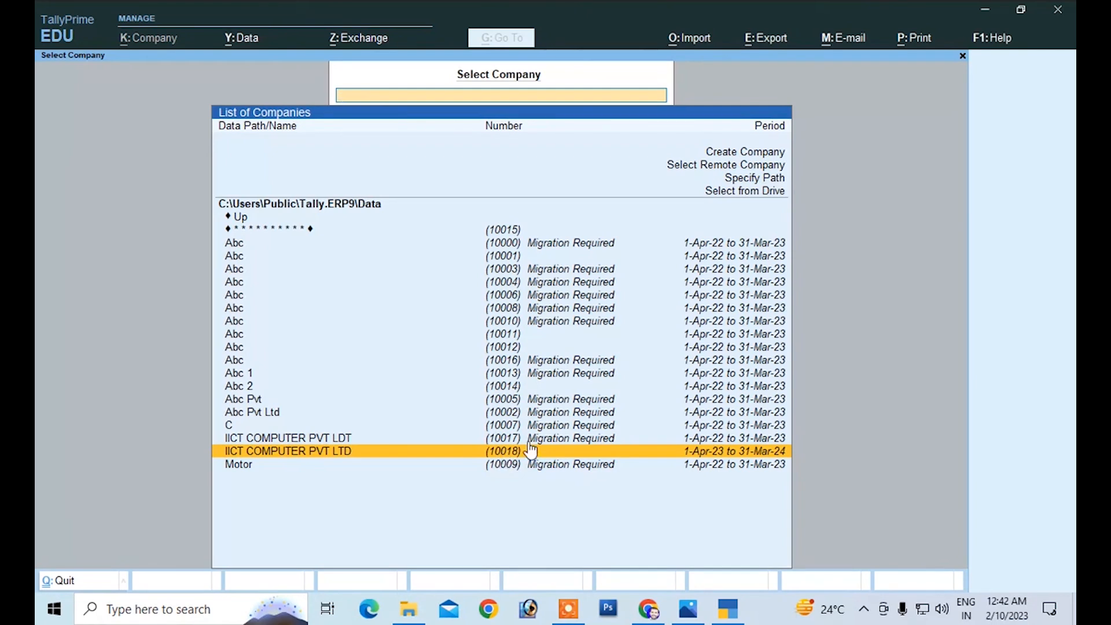
click(523, 455)
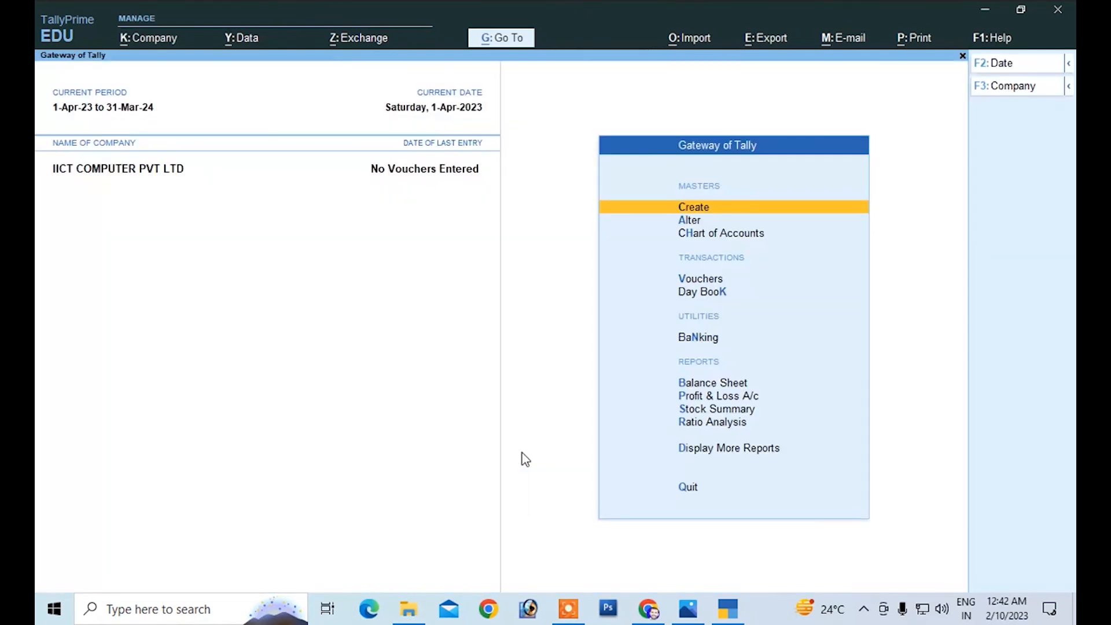